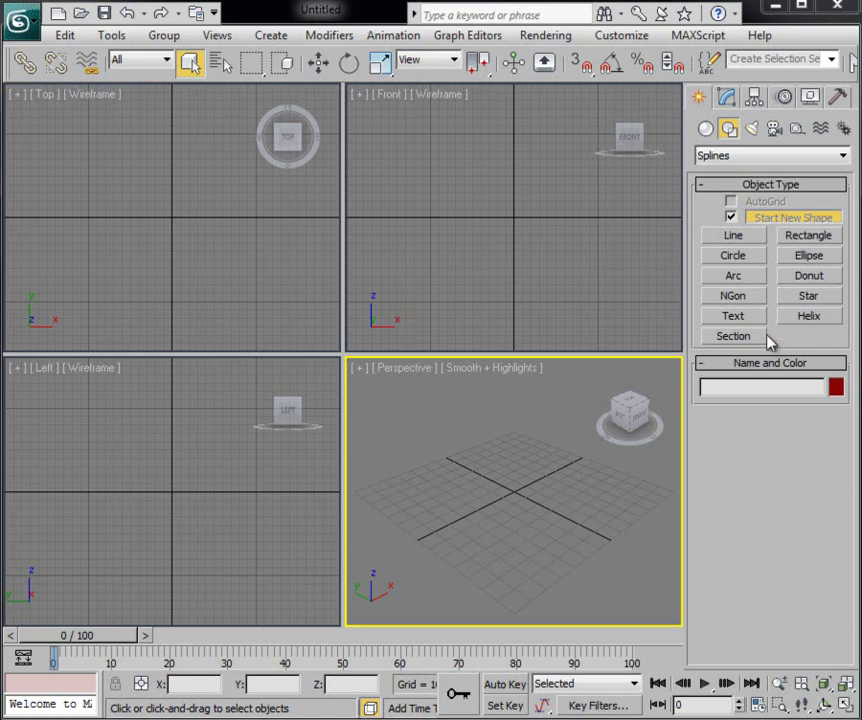
Maximize the Perspective viewport with Alt+W and zoom out to show more of the grid.
key("alt+w")
scroll(502, 482, "down", 2)
scroll(493, 489, "down", 3)
mouse_move(496, 483)
middle_mouse_down()
mouse_move(489, 465)
mouse_move(537, 462)
middle_mouse_up()
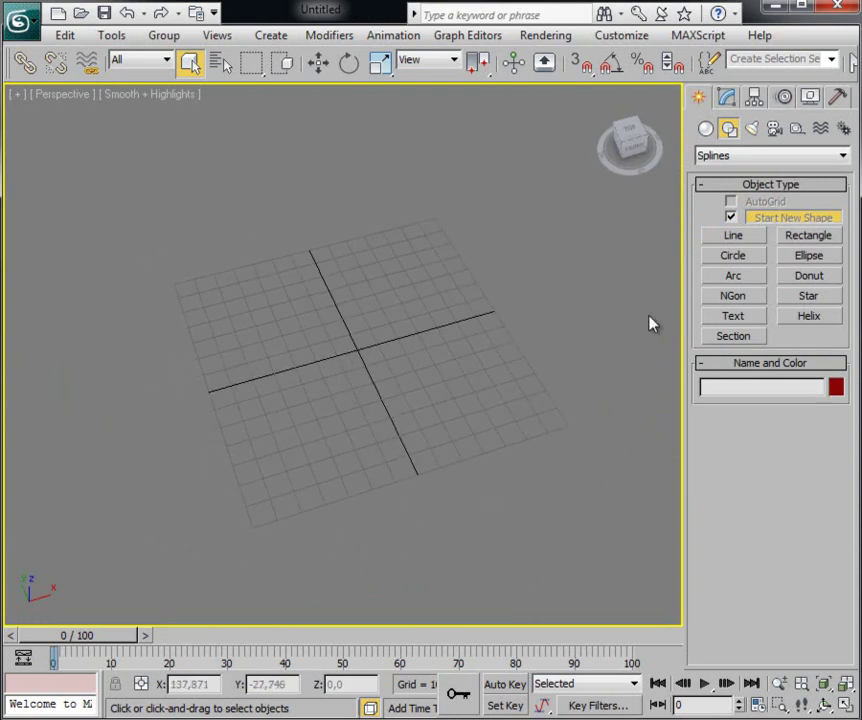
Draw a circle spline and a square rectangle side by side, then enable Edged Faces shading.
left_click(734, 258)
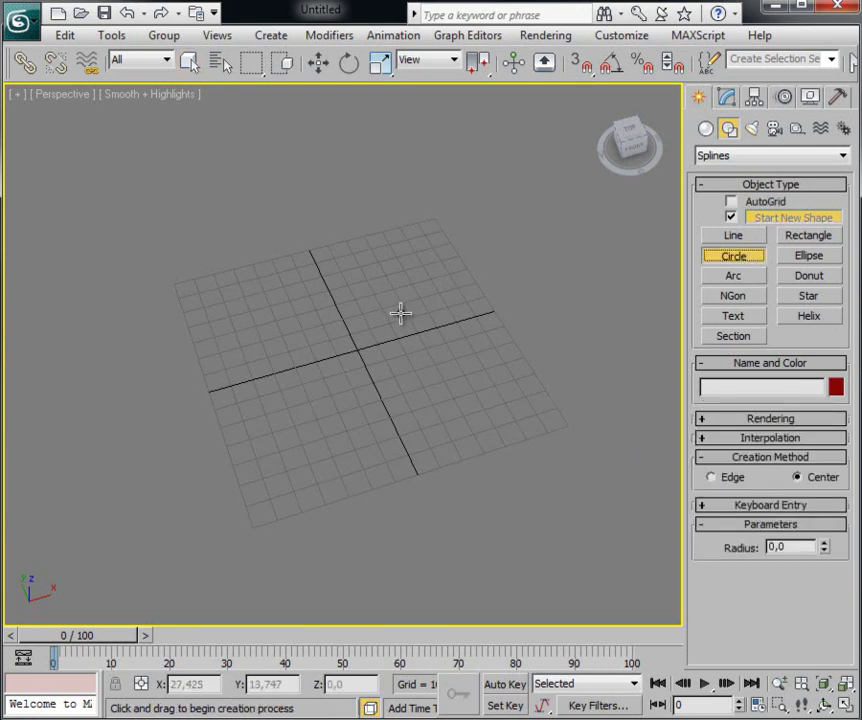
middle_click_drag(375, 305, 348, 329, "alt")
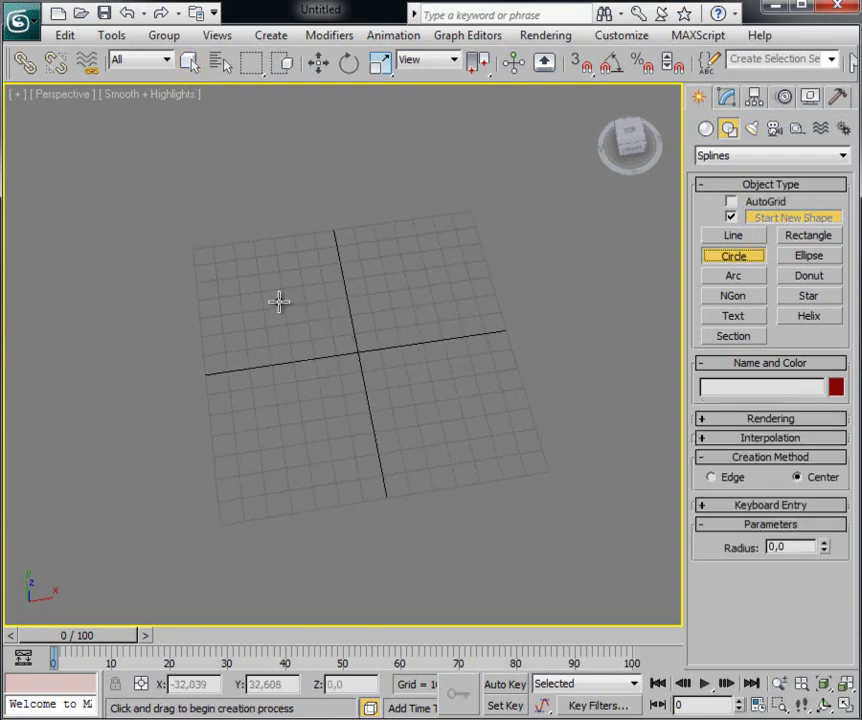
mouse_move(275, 300)
left_mouse_down()
mouse_move(301, 342)
mouse_move(312, 343)
left_mouse_up()
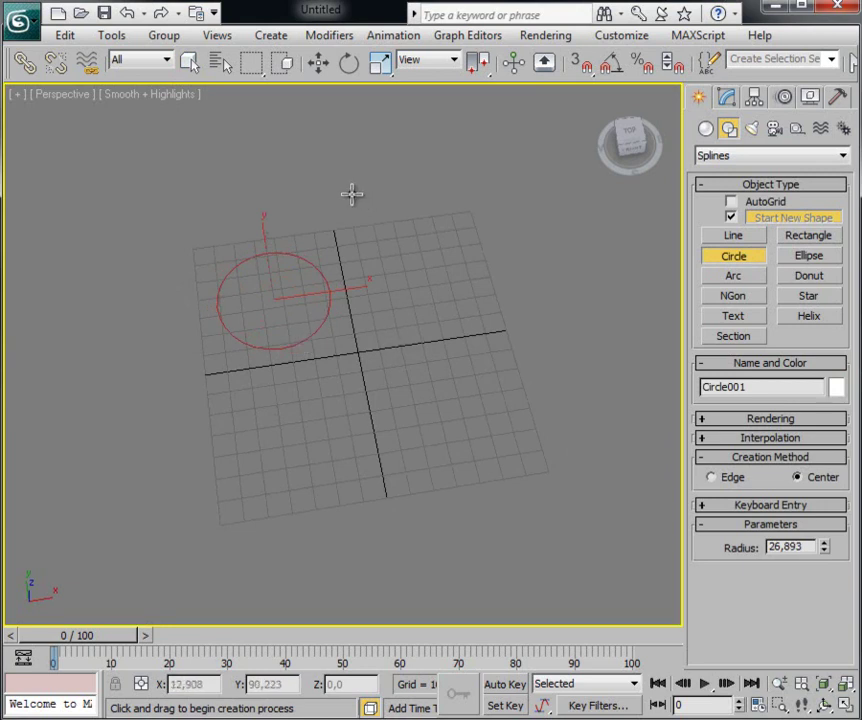
left_click(806, 237)
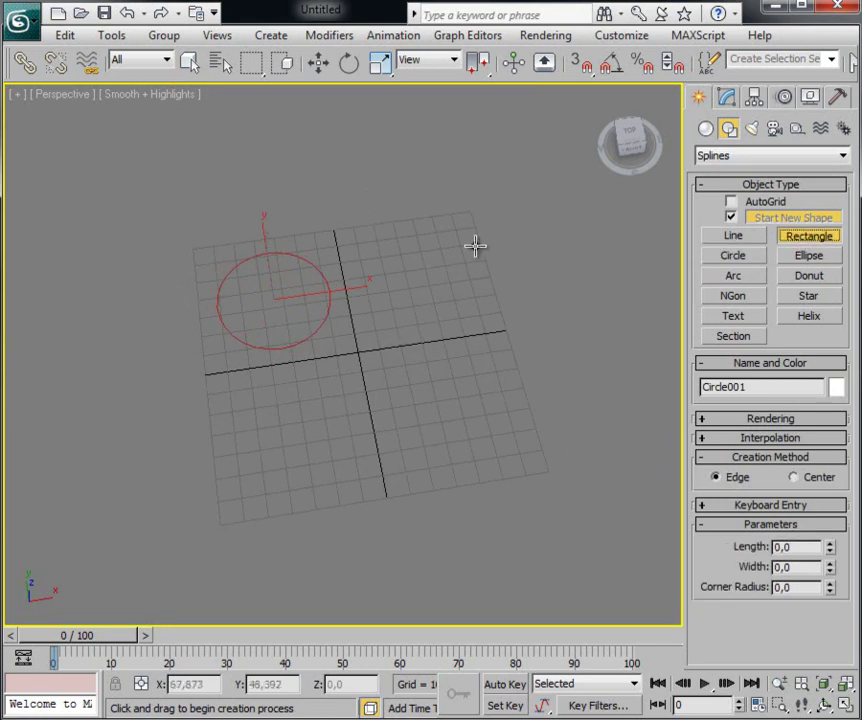
left_click_drag(455, 232, 373, 328)
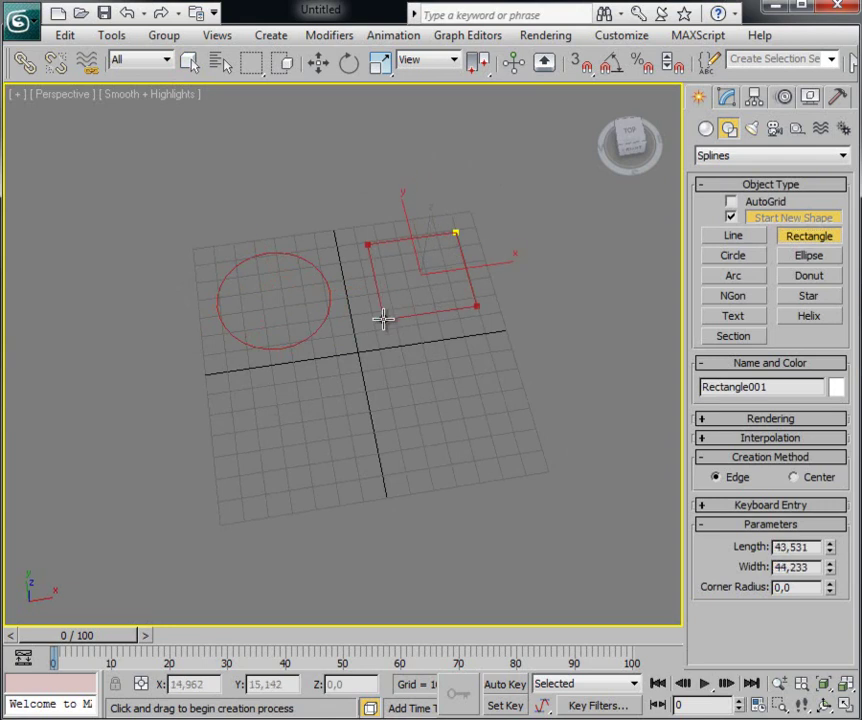
right_click(424, 310)
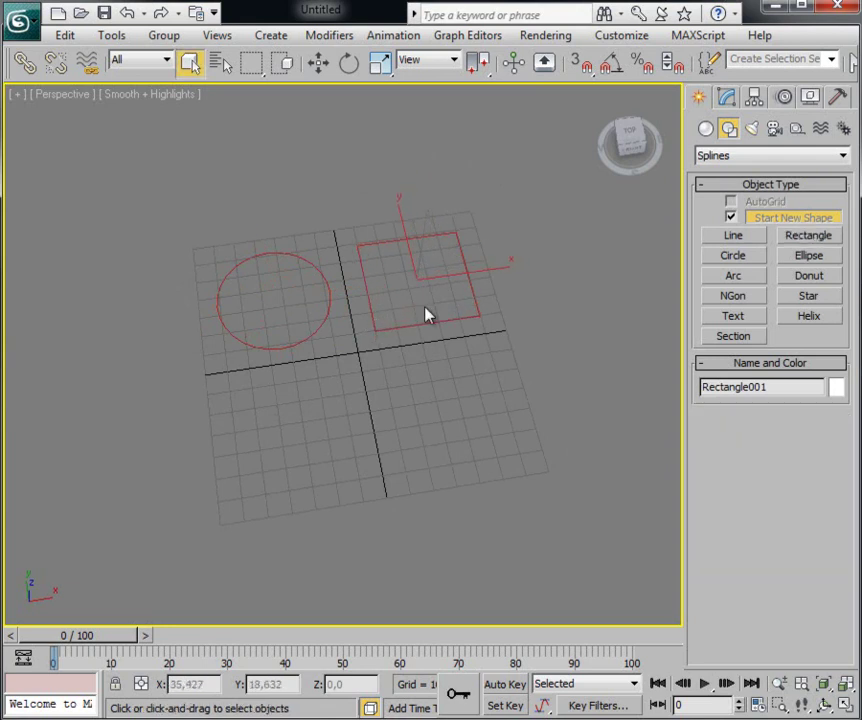
left_click(172, 100)
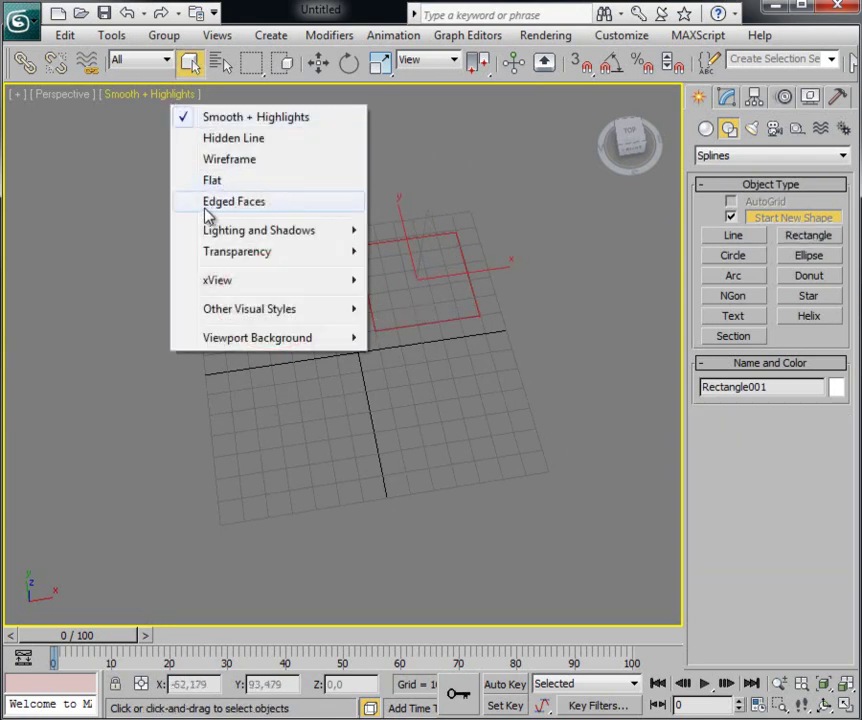
left_click(257, 203)
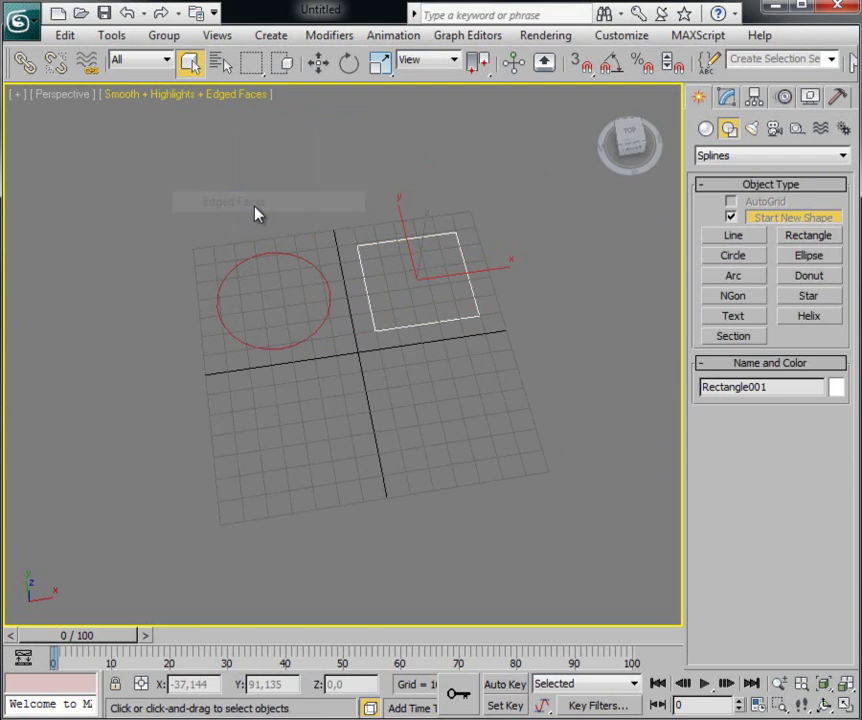
Draw a six-pointed star below the circle.
left_click(800, 297)
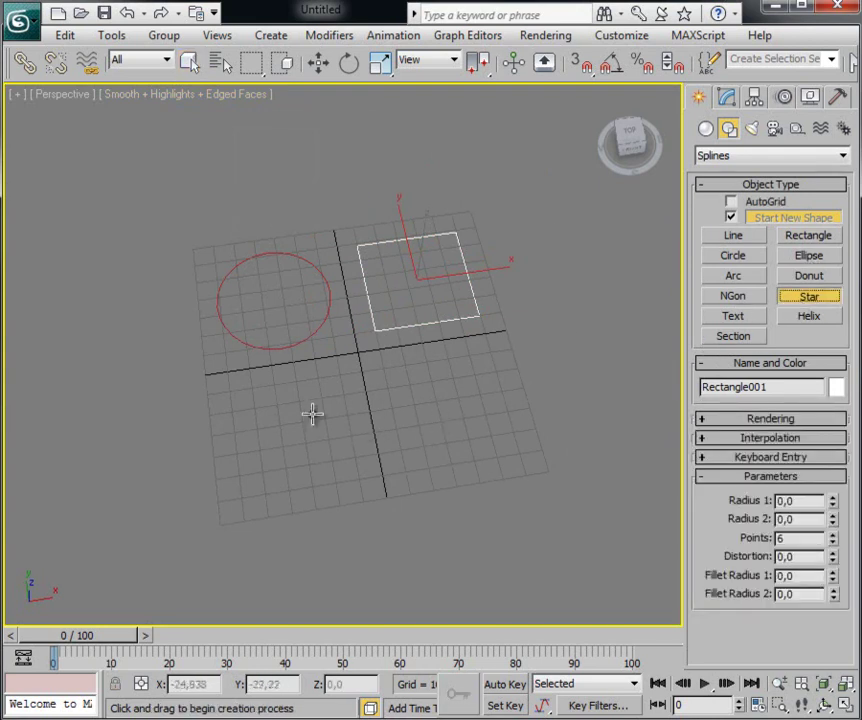
left_click_drag(291, 431, 326, 485)
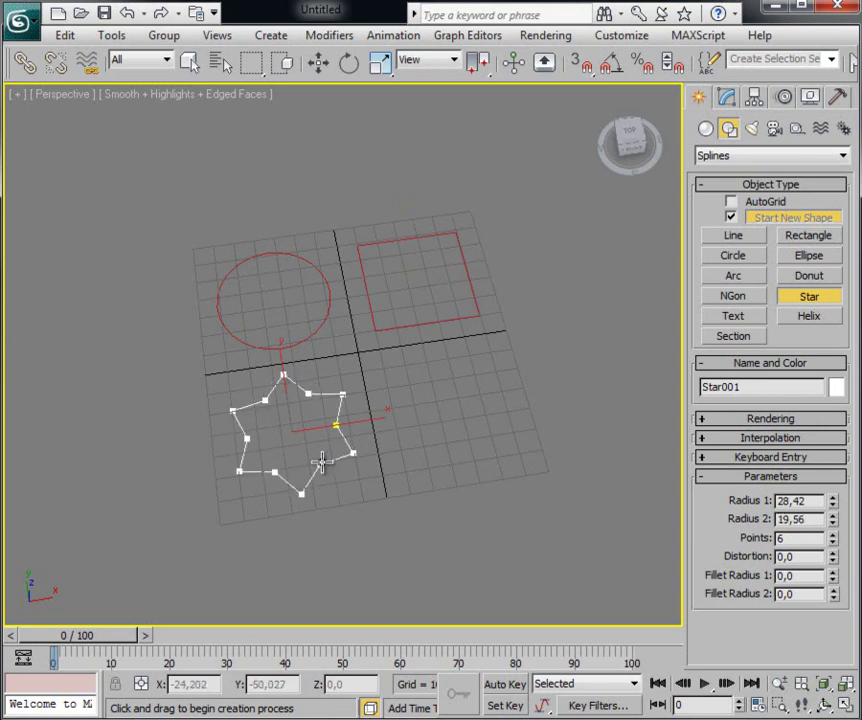
left_click(318, 426)
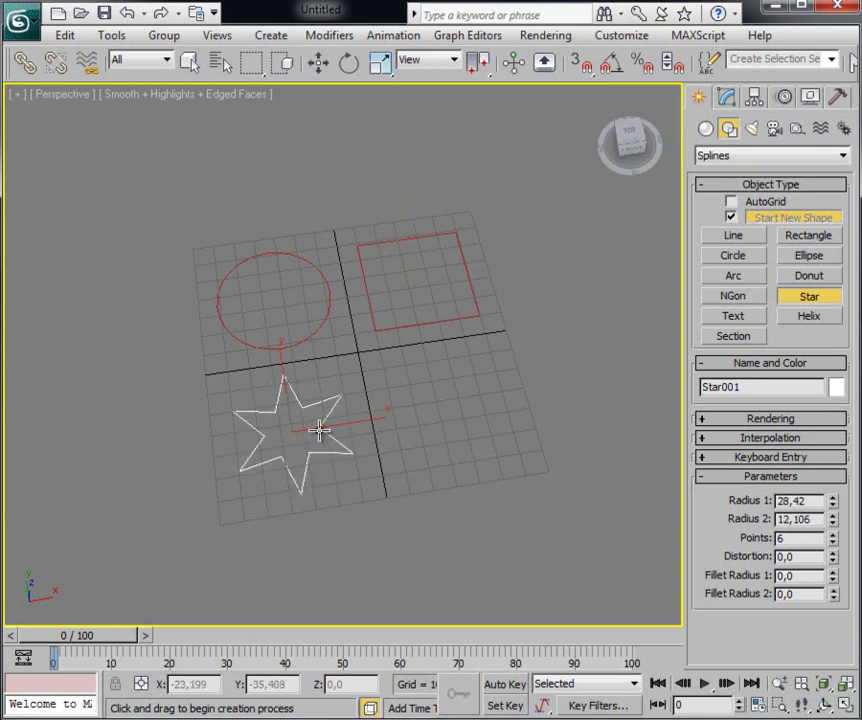
Draw a hexagon below the square, then drag a large rectangle around all four shapes.
left_click(731, 294)
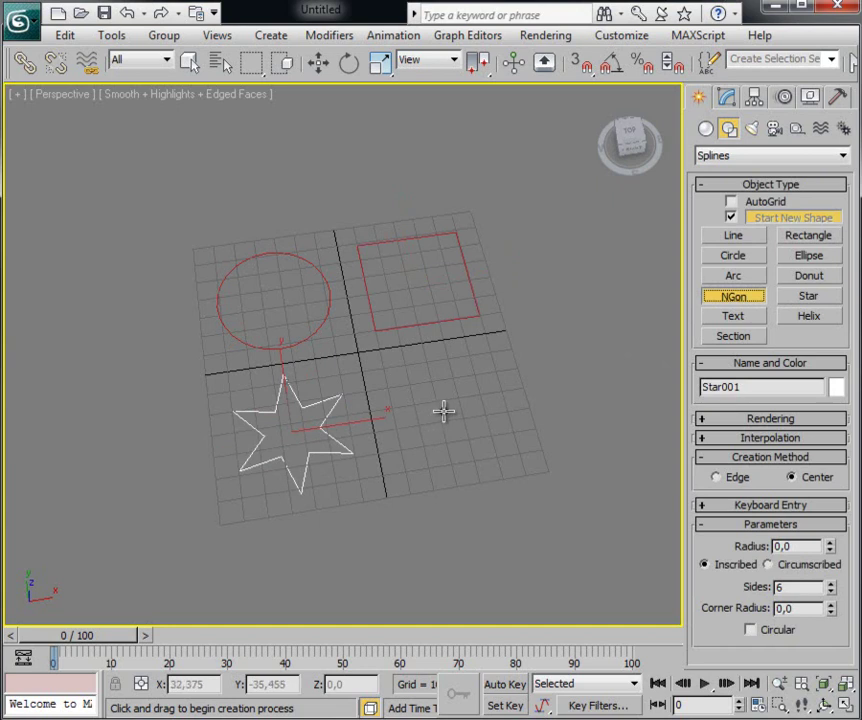
left_click_drag(453, 407, 481, 462)
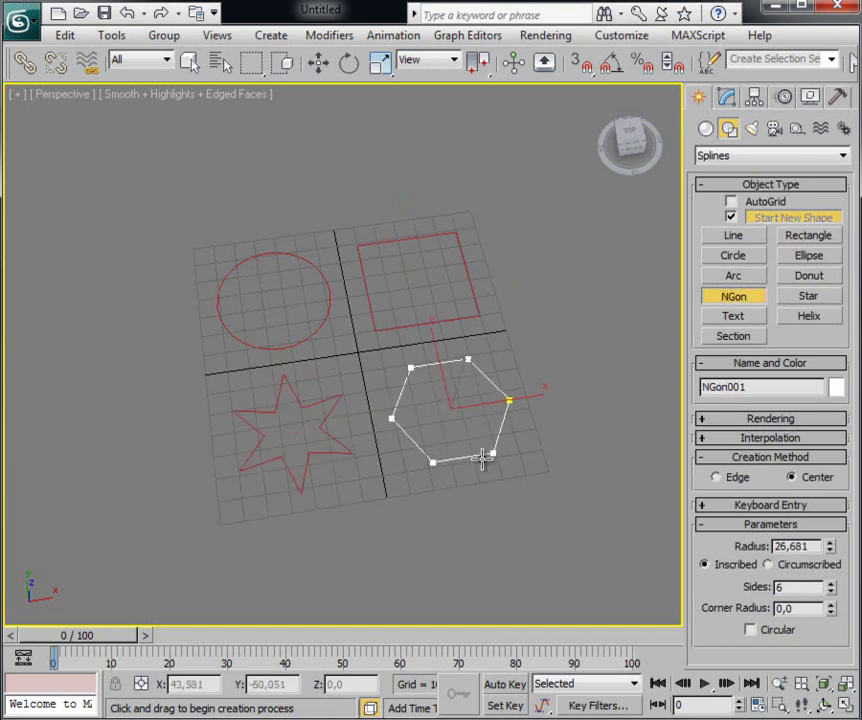
left_click(189, 62)
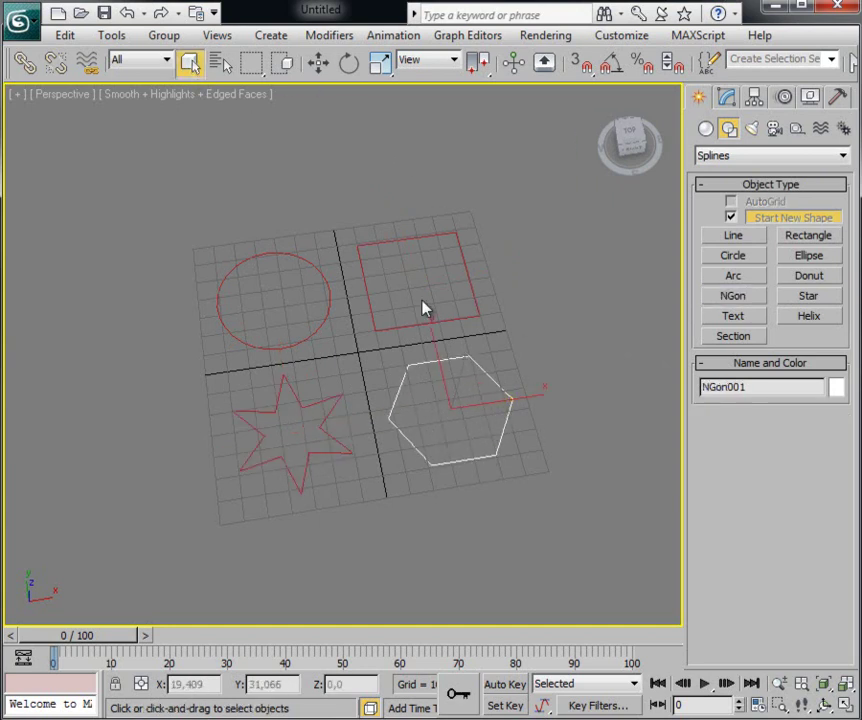
left_click(806, 236)
left_click_drag(472, 207, 213, 531)
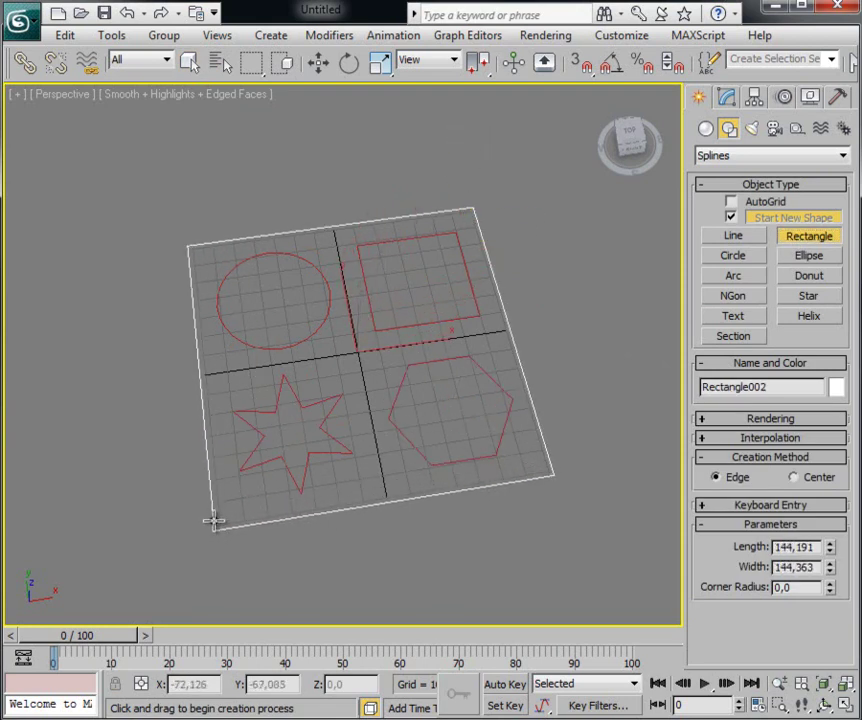
Finish the large plate rectangle and convert all five shapes to Editable Spline.
right_click(504, 252)
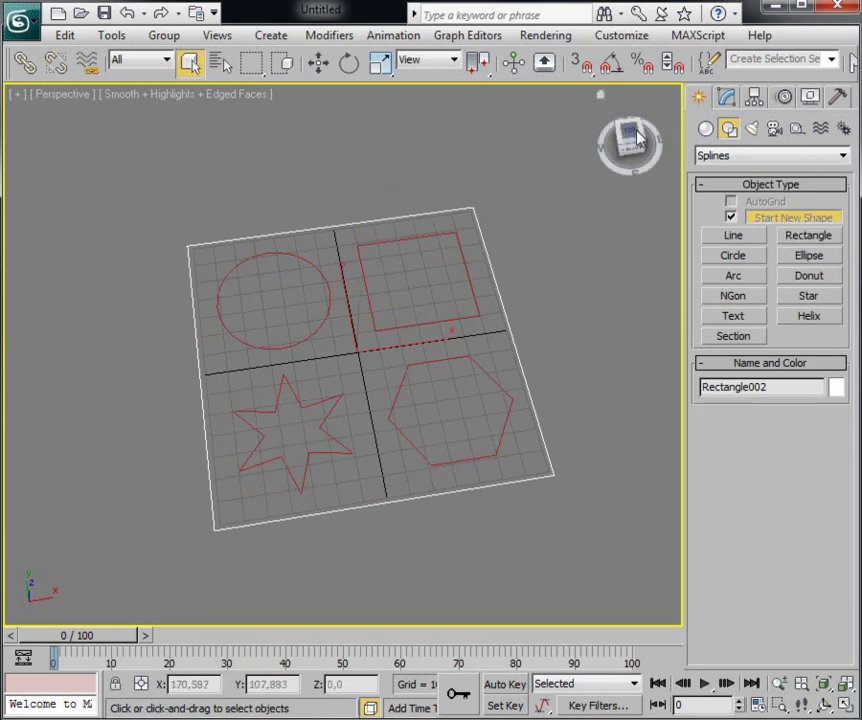
left_click_drag(563, 208, 154, 557)
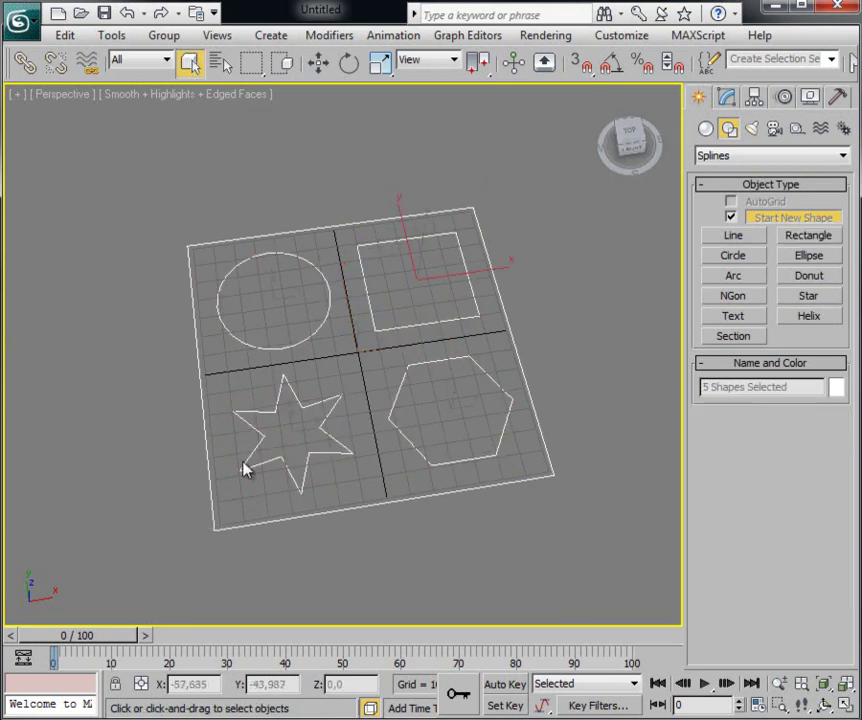
right_click(323, 318)
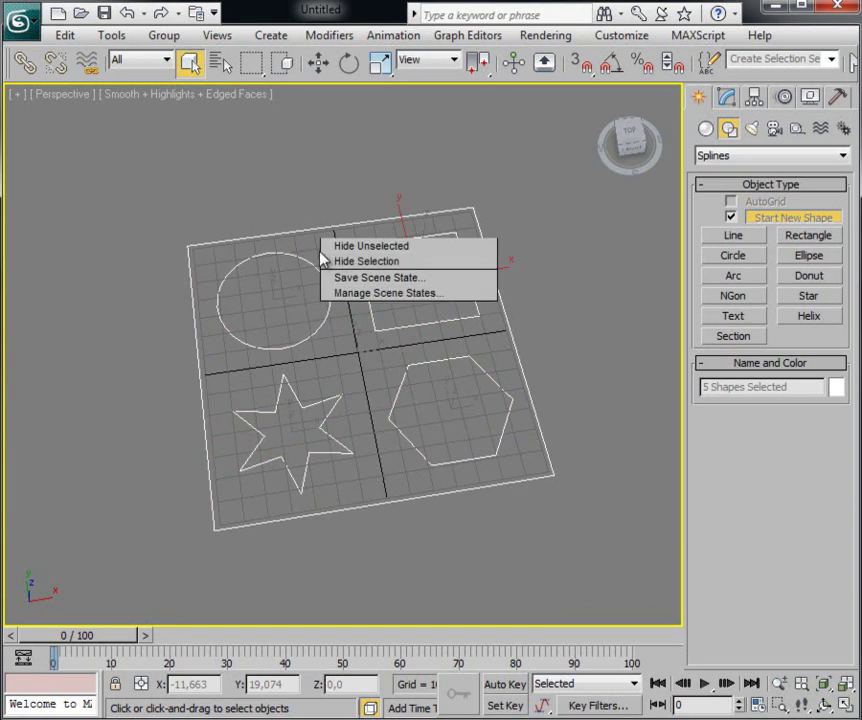
mouse_move(398, 493)
left_click(585, 495)
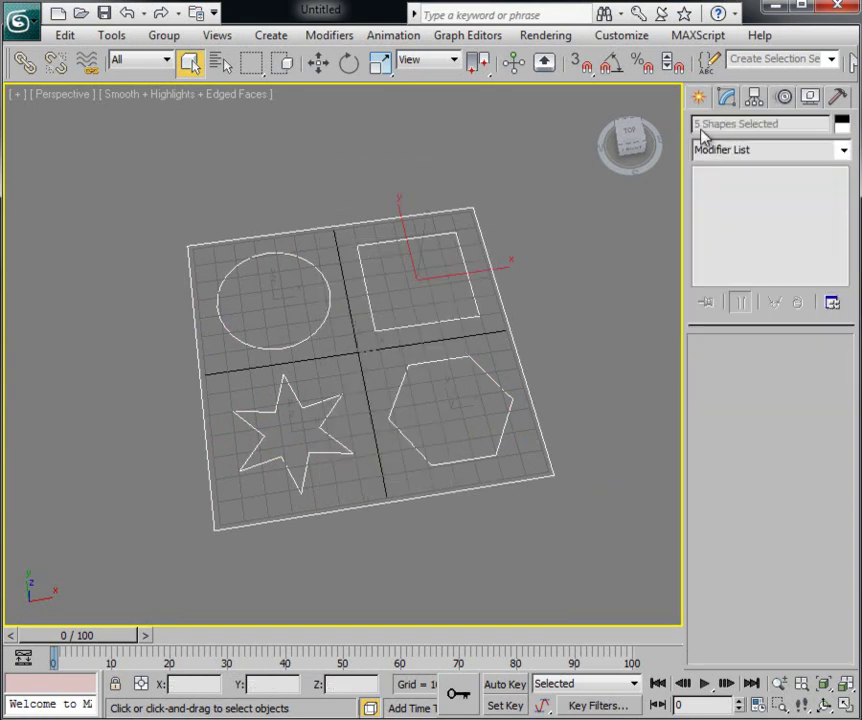
Attach the circle, square, star and hexagon to the outer rectangle via Attach Mult.
left_click(597, 318)
left_click_drag(480, 234, 480, 246)
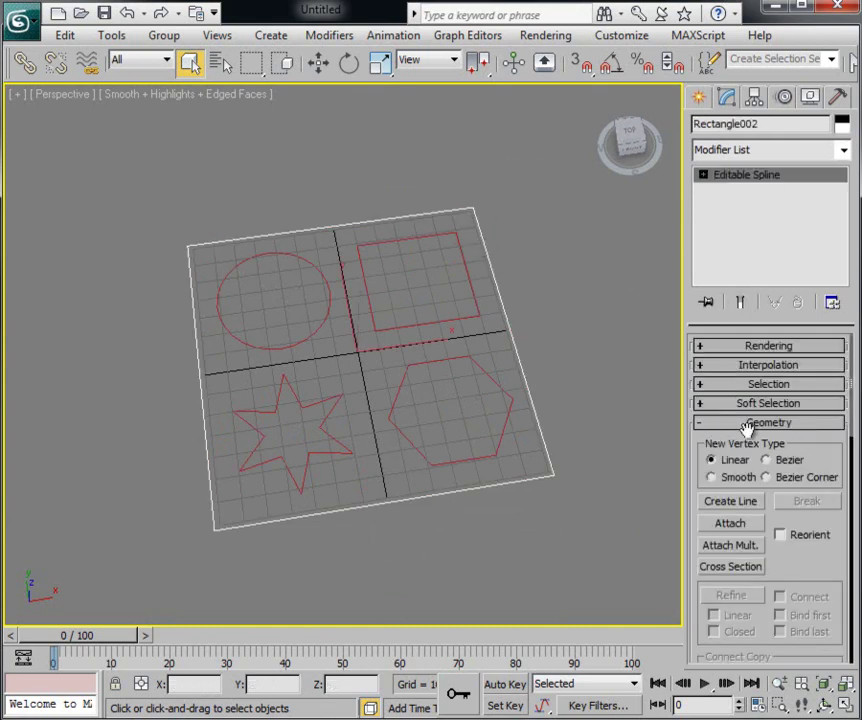
left_click(718, 544)
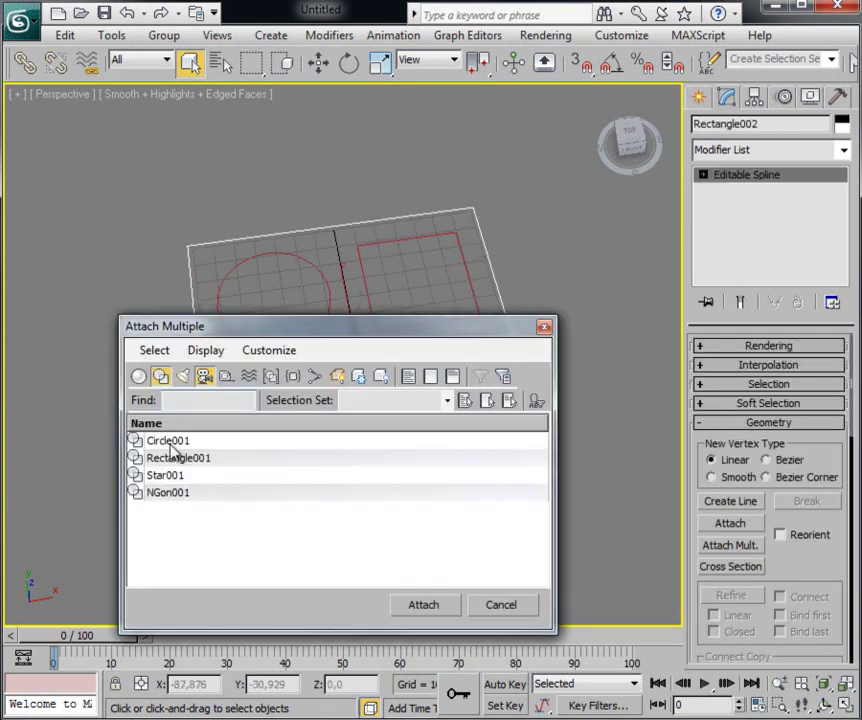
left_click(171, 446)
mouse_move(172, 462)
left_mouse_down()
mouse_move(169, 487)
mouse_move(252, 510)
left_mouse_up()
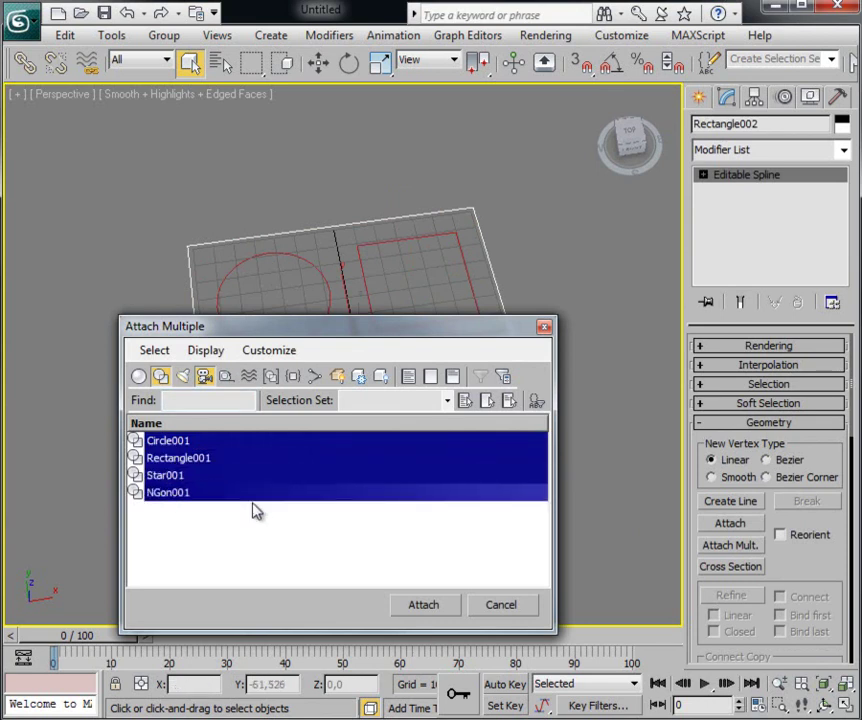
left_click(445, 605)
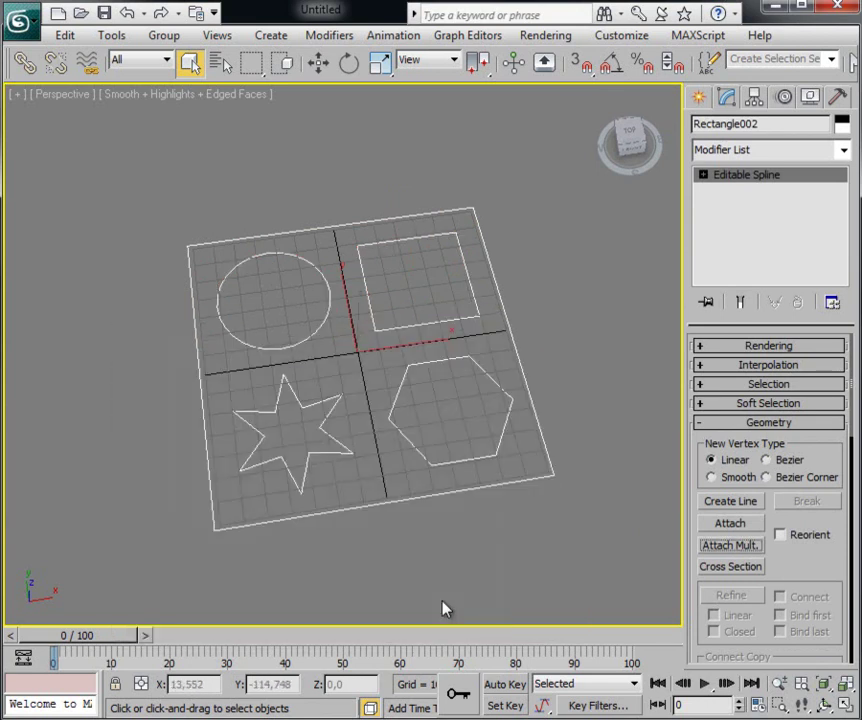
left_click(318, 62)
Shift-drag the combined plate spline to the right as an independent Copy, Rectangle003.
left_click(548, 292)
middle_click_drag(548, 292, 413, 345, "alt")
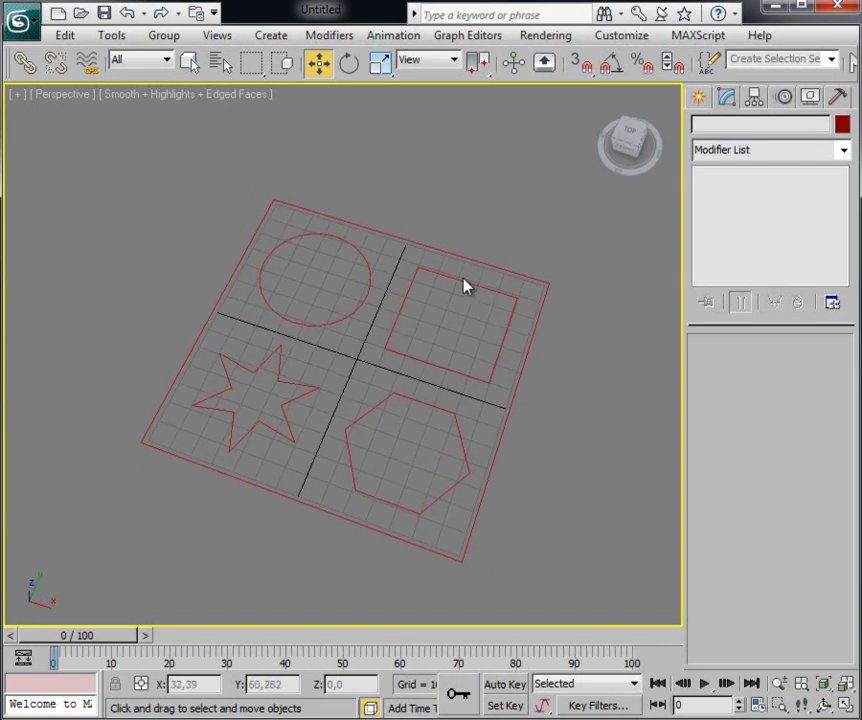
left_click(413, 345)
scroll(462, 369, "down", 2)
scroll(456, 379, "down", 4)
scroll(469, 376, "up", 3)
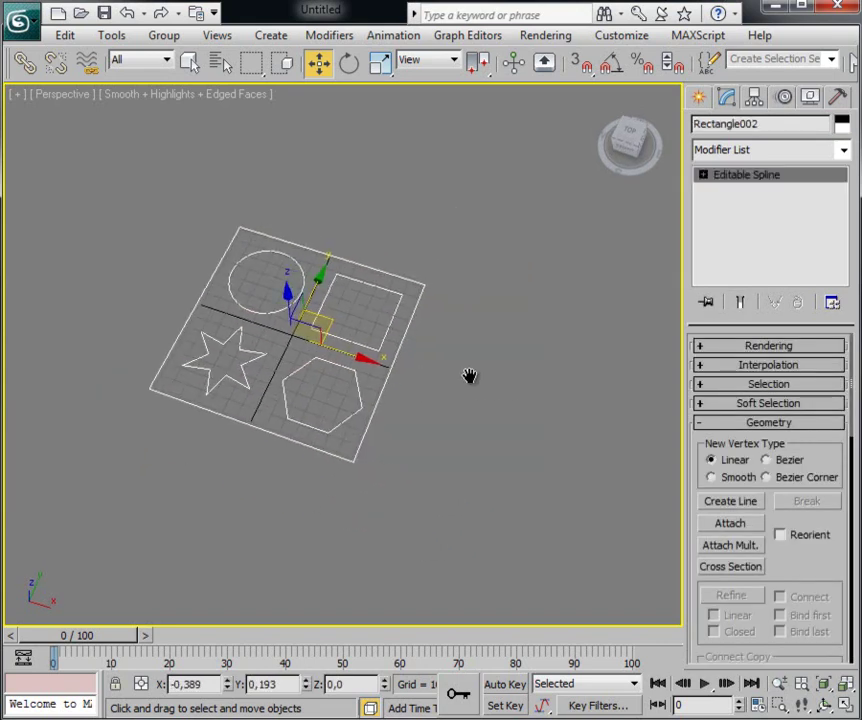
mouse_move(337, 323)
left_mouse_down()
mouse_move(364, 346)
mouse_move(377, 300)
mouse_move(340, 302)
mouse_move(342, 330)
mouse_move(331, 323)
mouse_move(610, 406)
mouse_move(612, 416)
left_mouse_up()
left_click(350, 311)
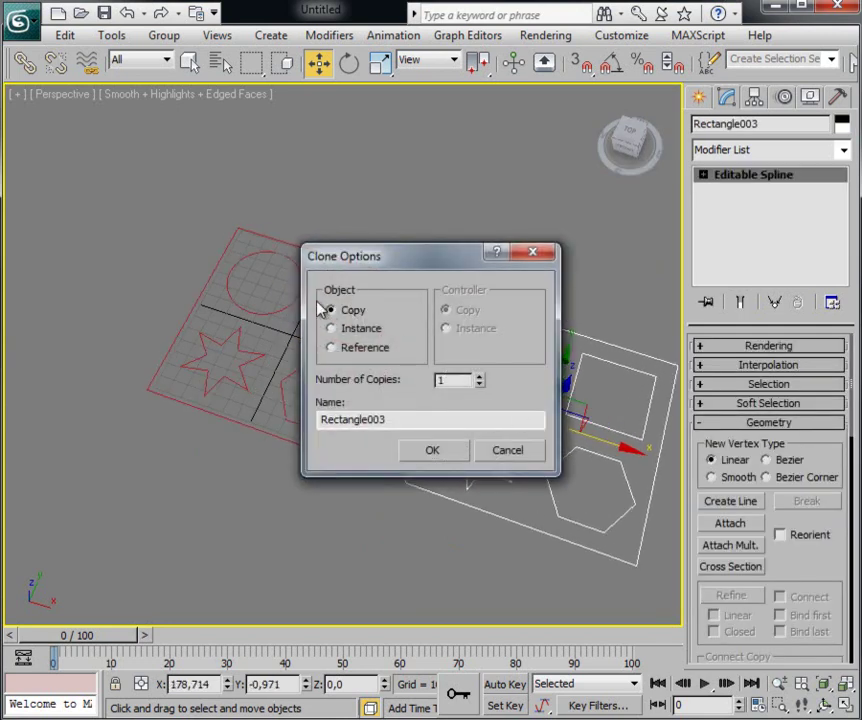
left_click(432, 451)
mouse_move(337, 458)
middle_mouse_down("alt")
mouse_move(429, 435)
mouse_move(414, 419)
mouse_move(541, 267)
mouse_move(552, 391)
mouse_move(469, 400)
mouse_move(481, 441)
middle_mouse_up("alt")
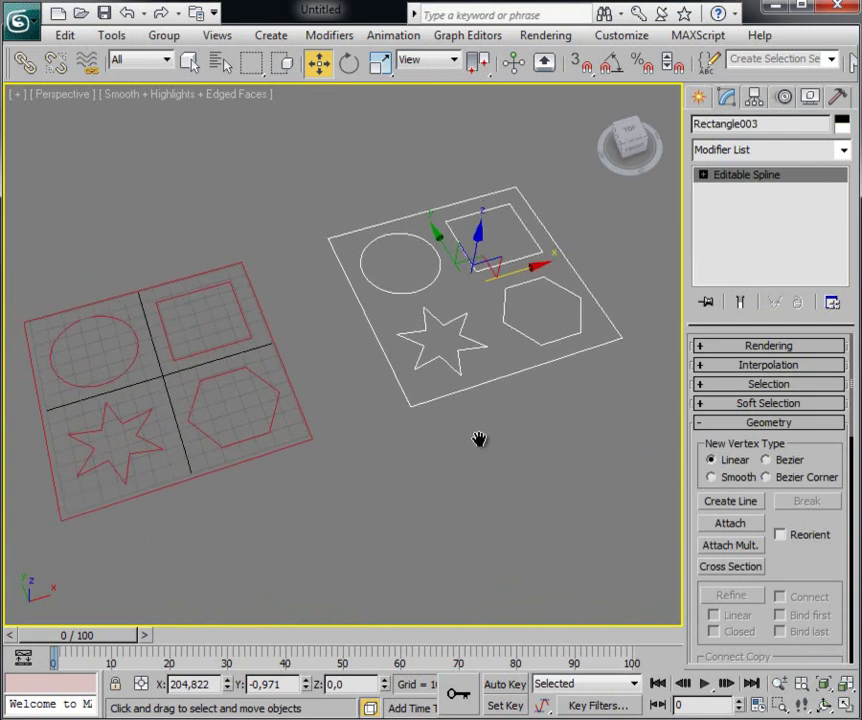
Draw Rectangle004, a larger 184,876 by 180,984 rectangle, around the copied plate.
left_click(698, 97)
left_click(793, 236)
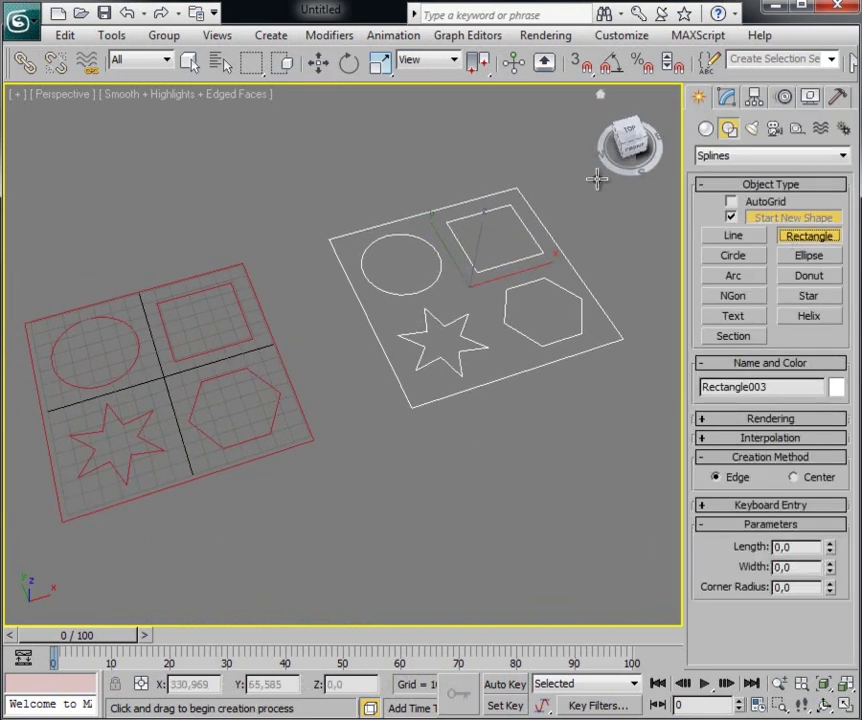
mouse_move(529, 163)
left_mouse_down()
mouse_move(516, 212)
mouse_move(366, 440)
mouse_move(385, 454)
mouse_move(400, 445)
left_mouse_up()
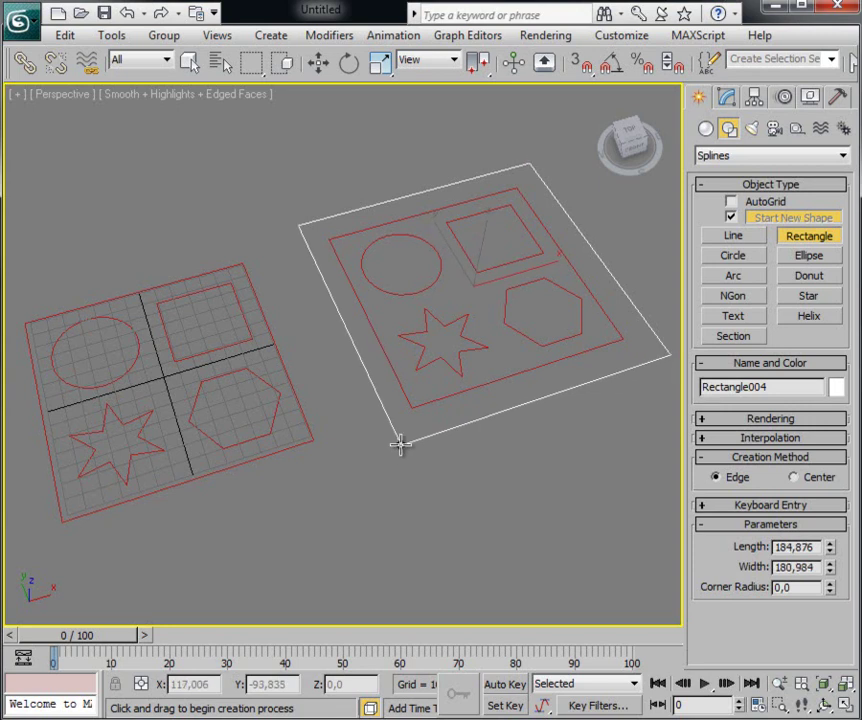
left_click(727, 97)
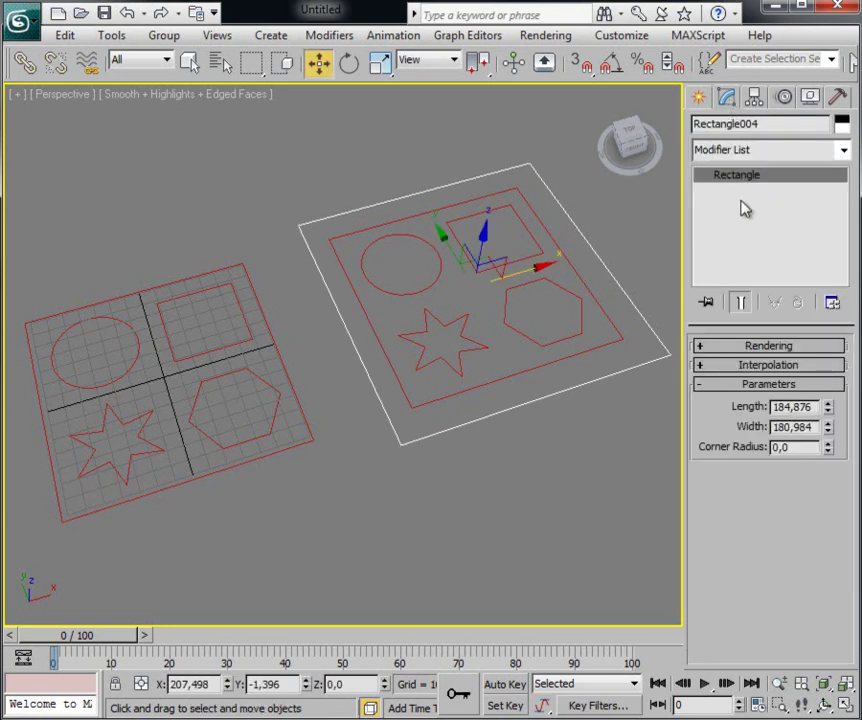
right_click(744, 176)
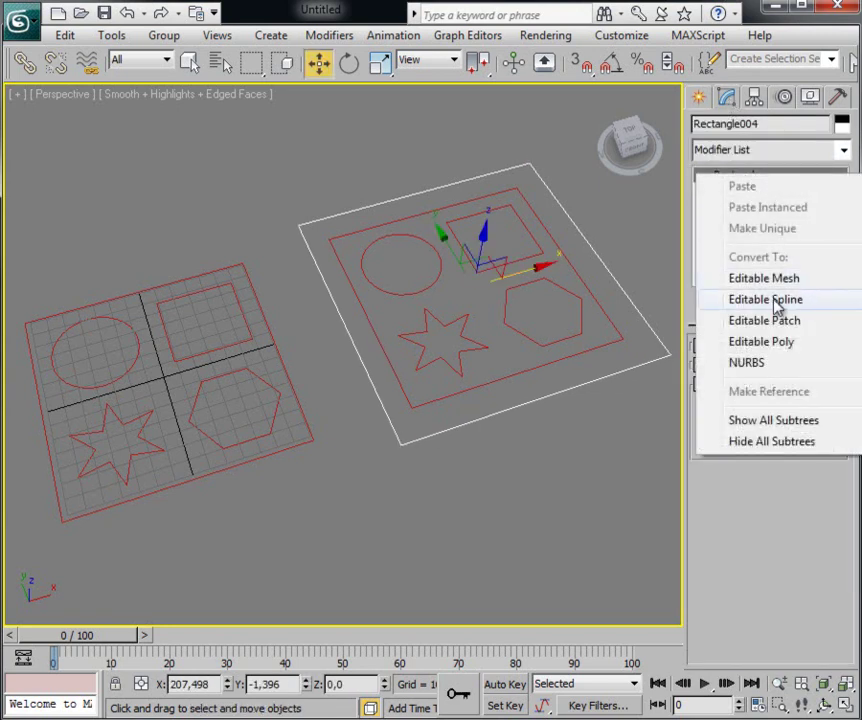
Convert Rectangle004 to Editable Spline and attach the copied plate shapes to it.
left_click(777, 302)
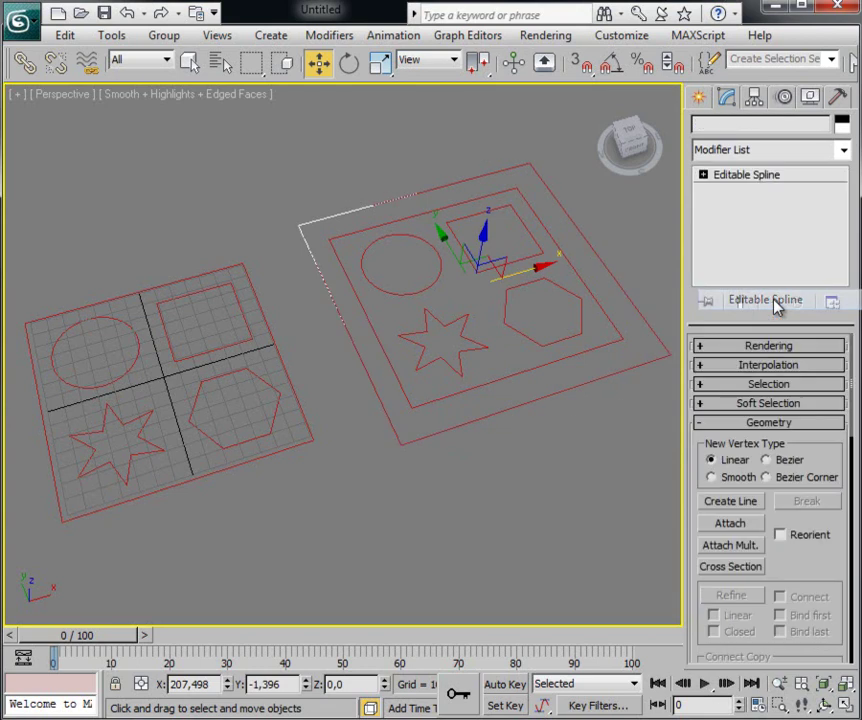
left_click(762, 423)
left_click(762, 423)
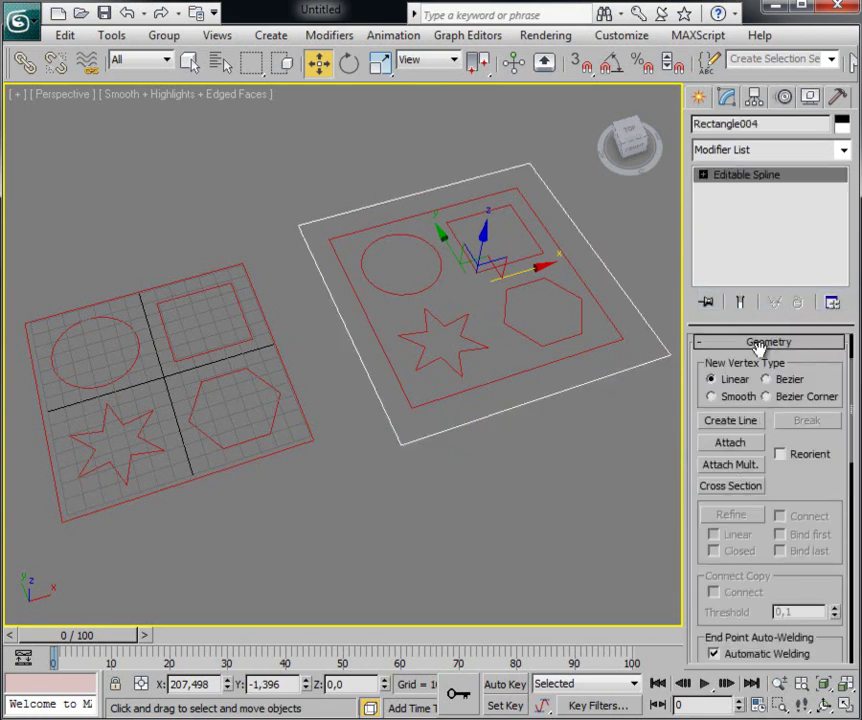
left_click(730, 443)
left_click(505, 316)
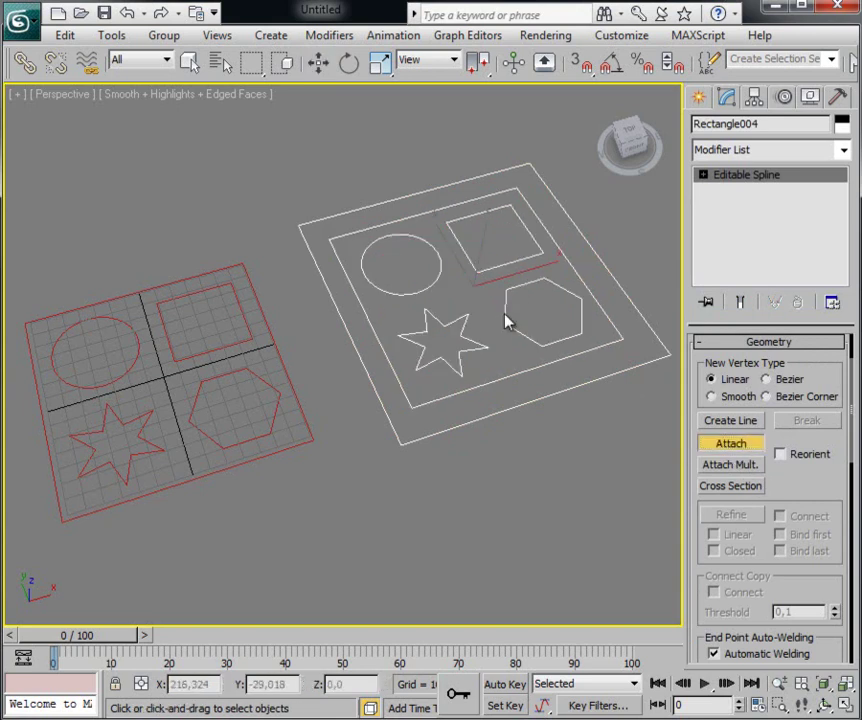
Reselect the combined right-hand shape and nudge it slightly.
left_click(318, 63)
mouse_move(500, 290)
middle_mouse_down("alt")
mouse_move(529, 260)
mouse_move(505, 265)
mouse_move(516, 337)
mouse_move(533, 298)
mouse_move(493, 314)
middle_mouse_up("alt")
left_click(516, 314)
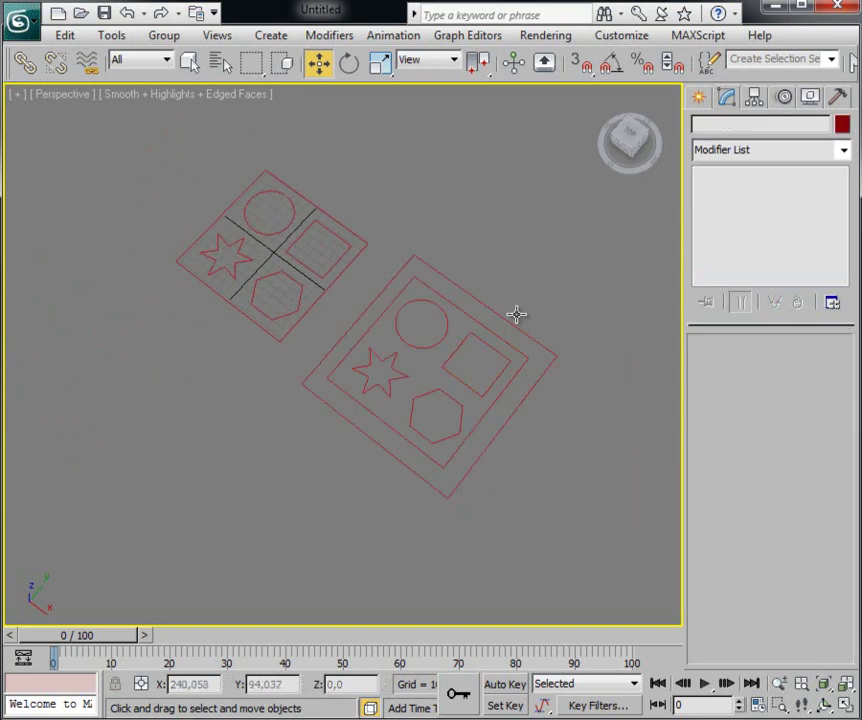
left_click(531, 333)
mouse_move(483, 384)
left_mouse_down()
mouse_move(472, 359)
mouse_move(431, 338)
left_mouse_up()
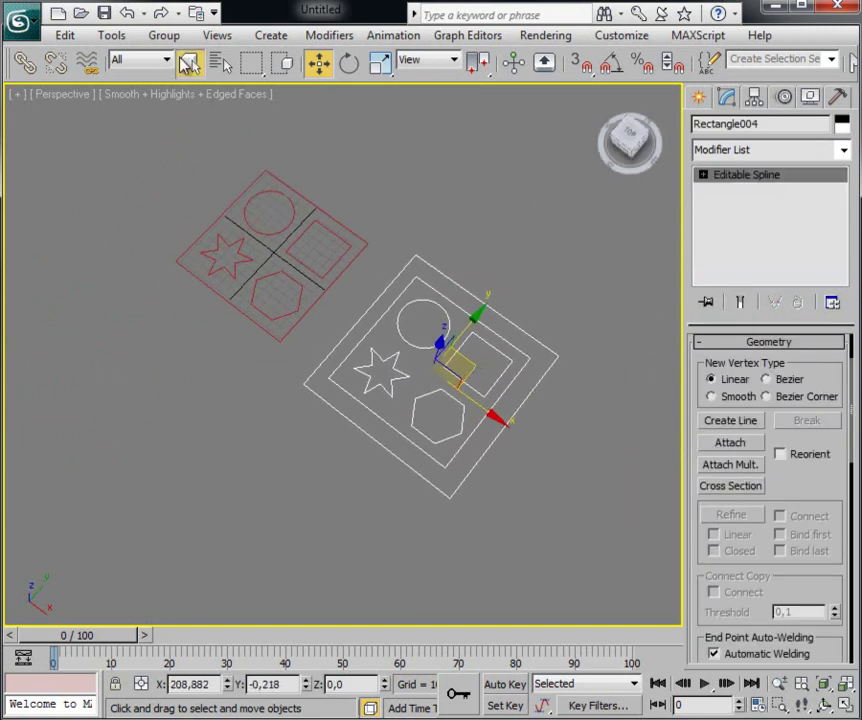
Select the left plate outline and add an Extrude modifier with Amount 30.
left_click(189, 62)
middle_click_drag(225, 304, 266, 318, "alt")
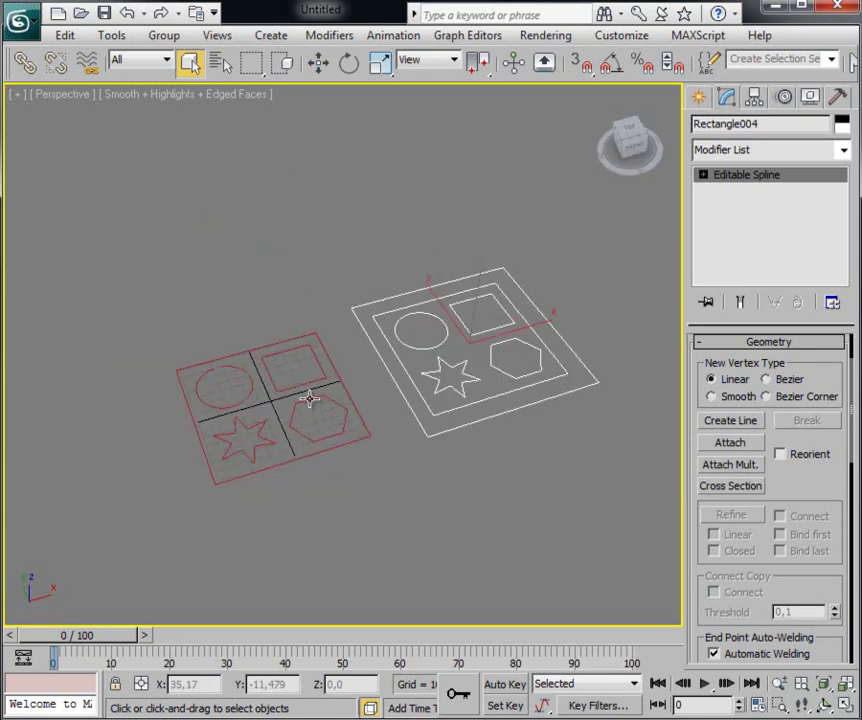
middle_click_drag(314, 398, 306, 383)
left_click_drag(206, 302, 260, 390)
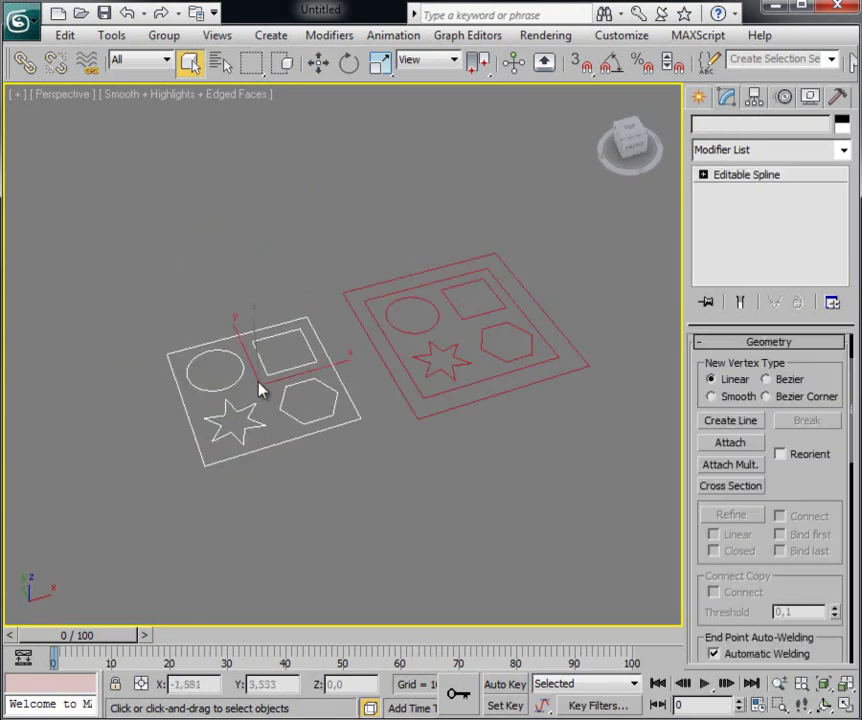
left_click(720, 152)
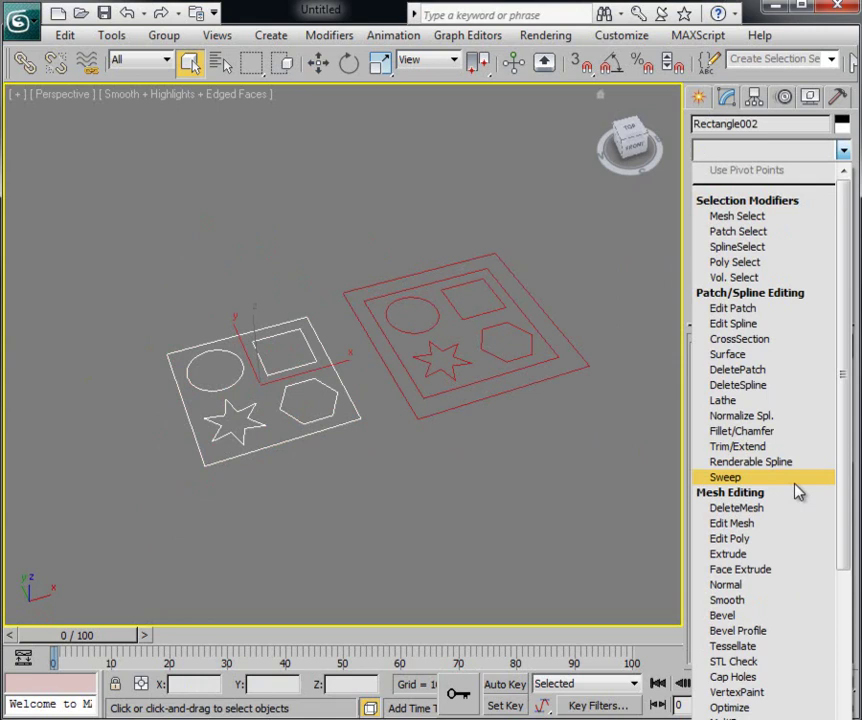
left_click(730, 554)
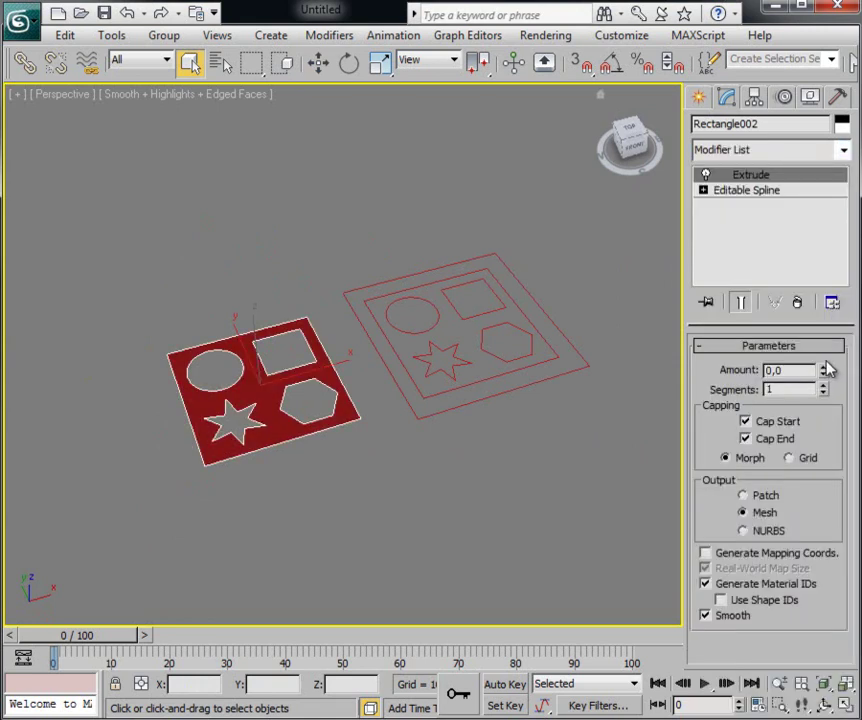
middle_click_drag(577, 360, 593, 367)
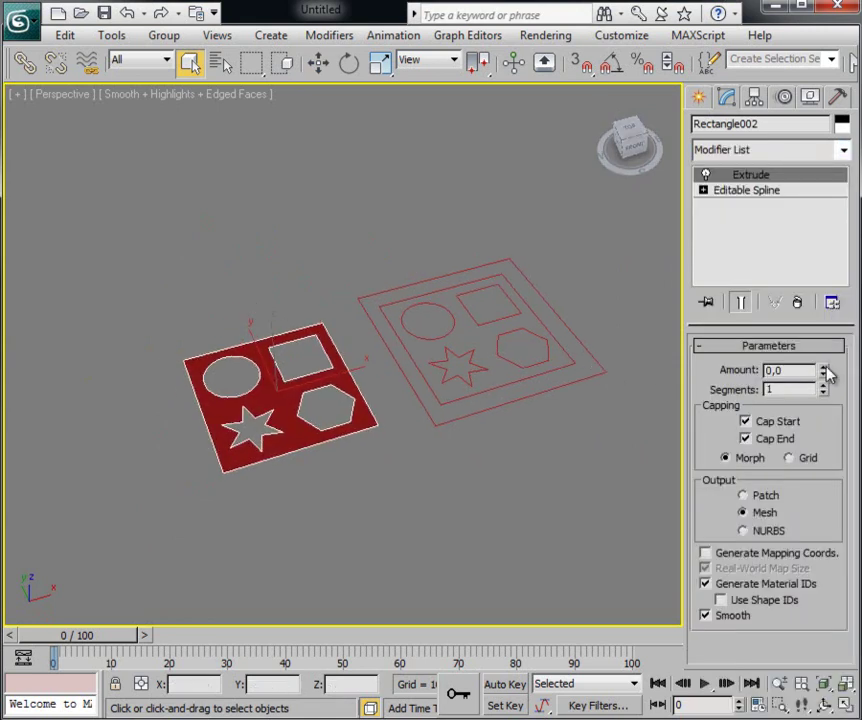
left_click_drag(824, 372, 827, 300)
left_click_drag(424, 212, 520, 323)
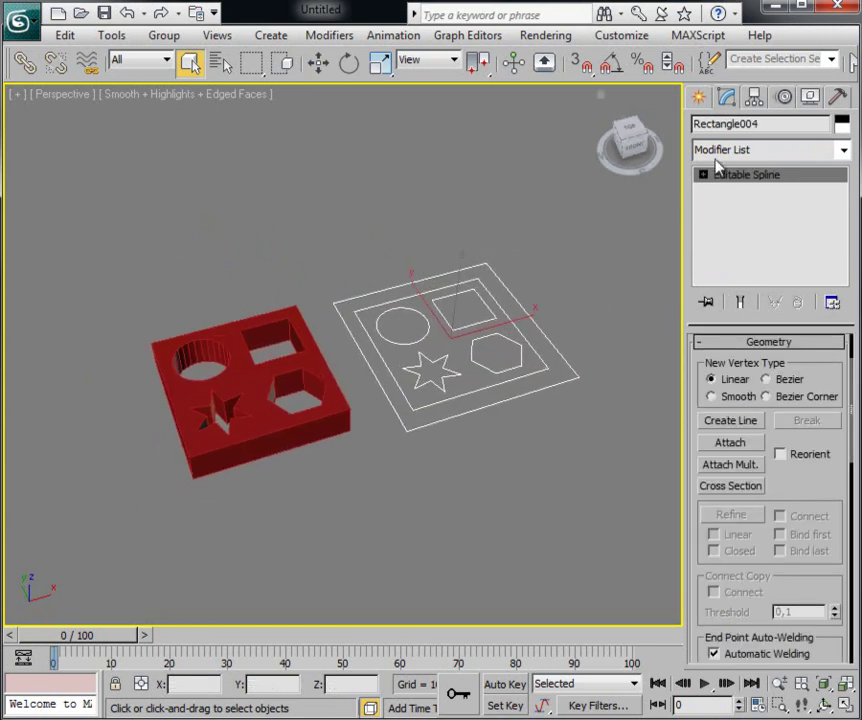
Extrude the right-hand shape to an Amount of 89.
left_click(716, 155)
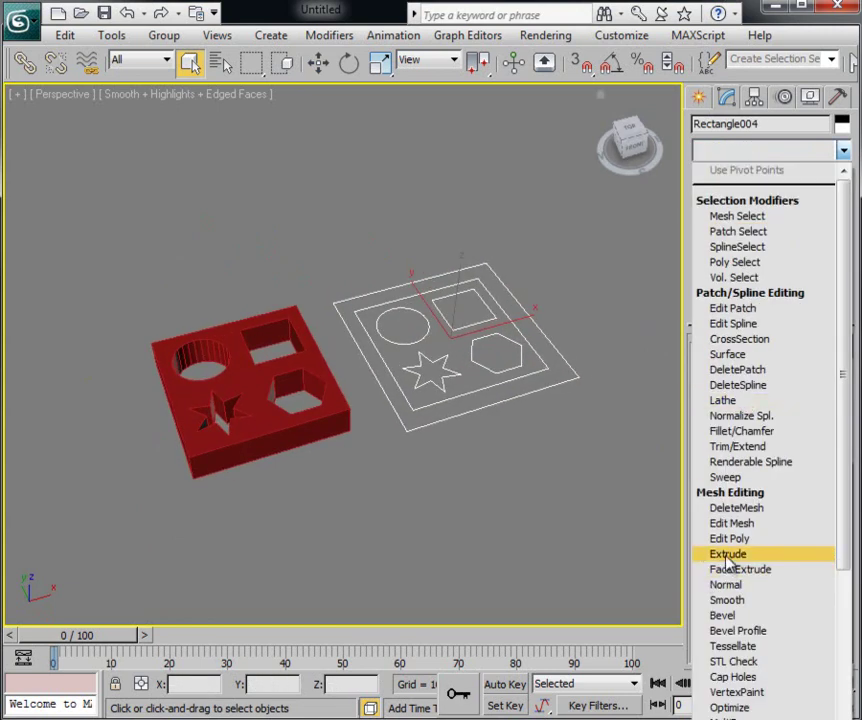
left_click(727, 555)
middle_click_drag(585, 454, 550, 474)
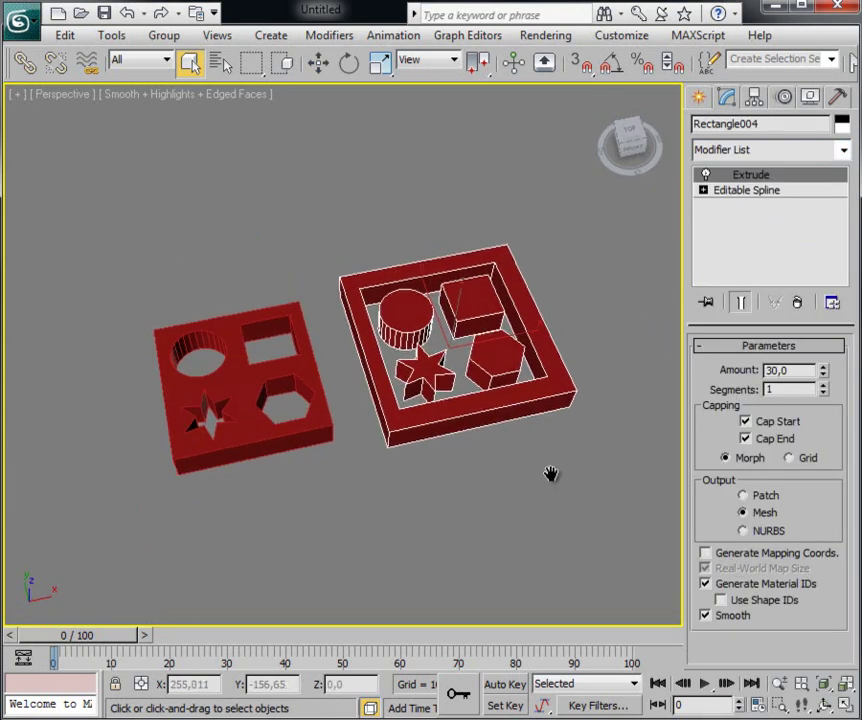
mouse_move(823, 372)
left_mouse_down()
mouse_move(822, 234)
mouse_move(822, 265)
left_mouse_up()
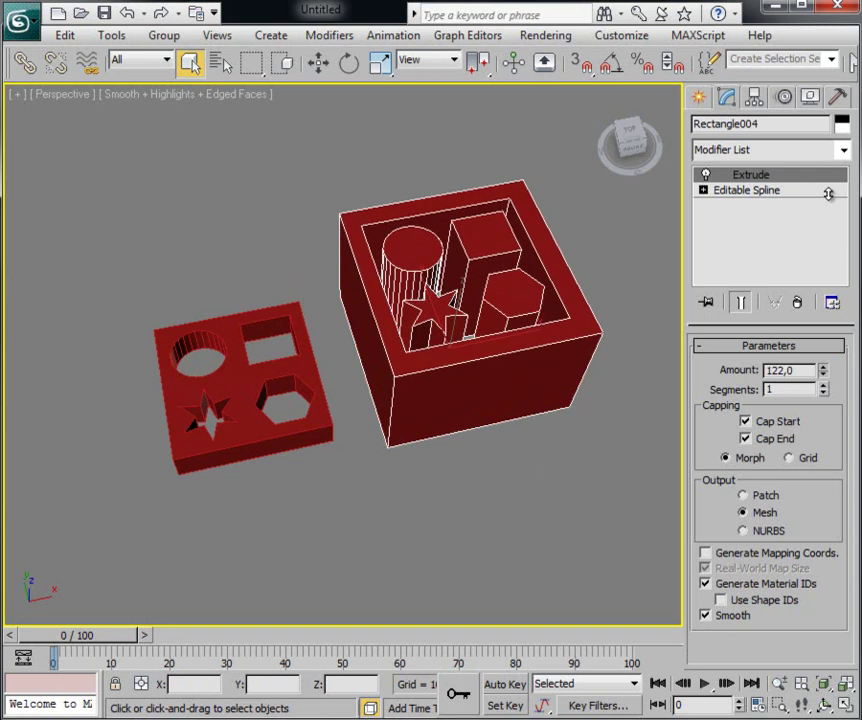
middle_click_drag(454, 417, 481, 430)
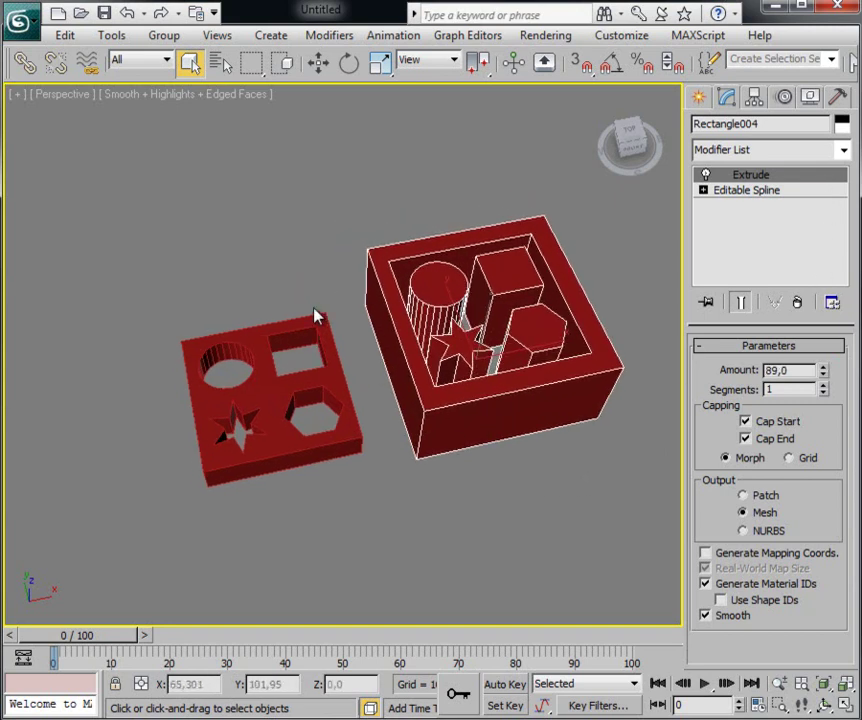
Set the plate's Extrude Amount to 92.5 with 2 segments.
left_click(314, 316)
left_click_drag(823, 372, 829, 263)
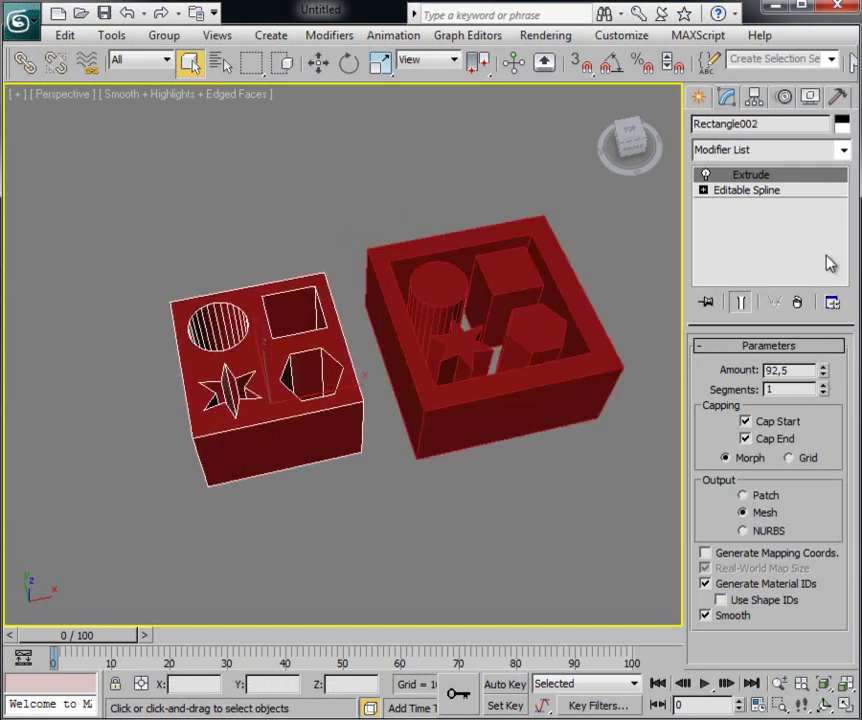
left_click(823, 385)
Give the right-hand box's extrusion 4 segments.
left_click(593, 389)
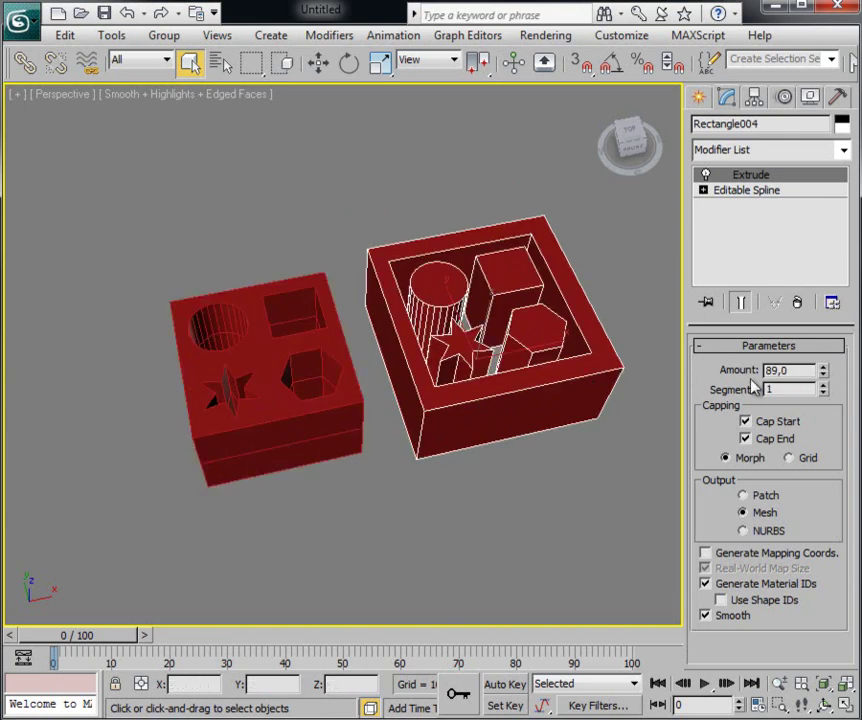
left_click(823, 386)
left_click(823, 386)
left_click(823, 386)
mouse_move(600, 470)
middle_mouse_down("alt")
mouse_move(573, 443)
mouse_move(578, 435)
mouse_move(596, 452)
mouse_move(552, 487)
mouse_move(571, 487)
middle_mouse_up("alt")
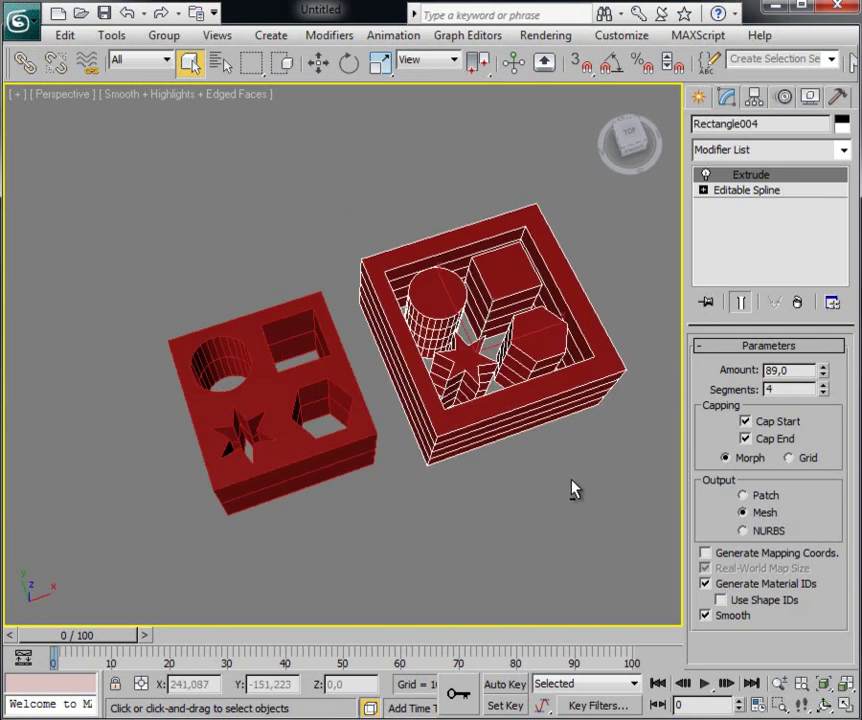
Set the box of shapes' object colour to yellow-green.
left_click(841, 123)
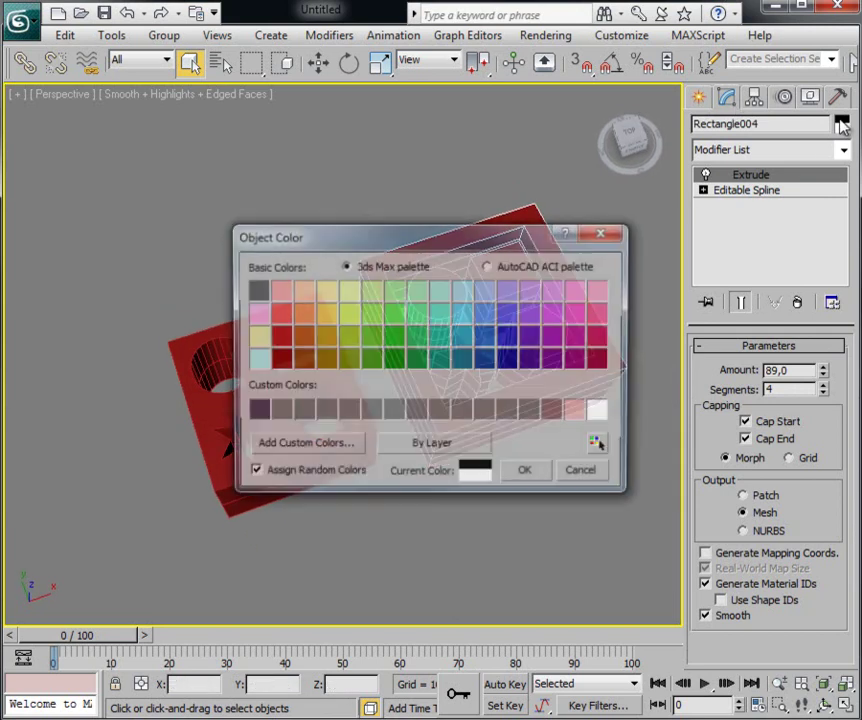
left_click(350, 316)
left_click(516, 474)
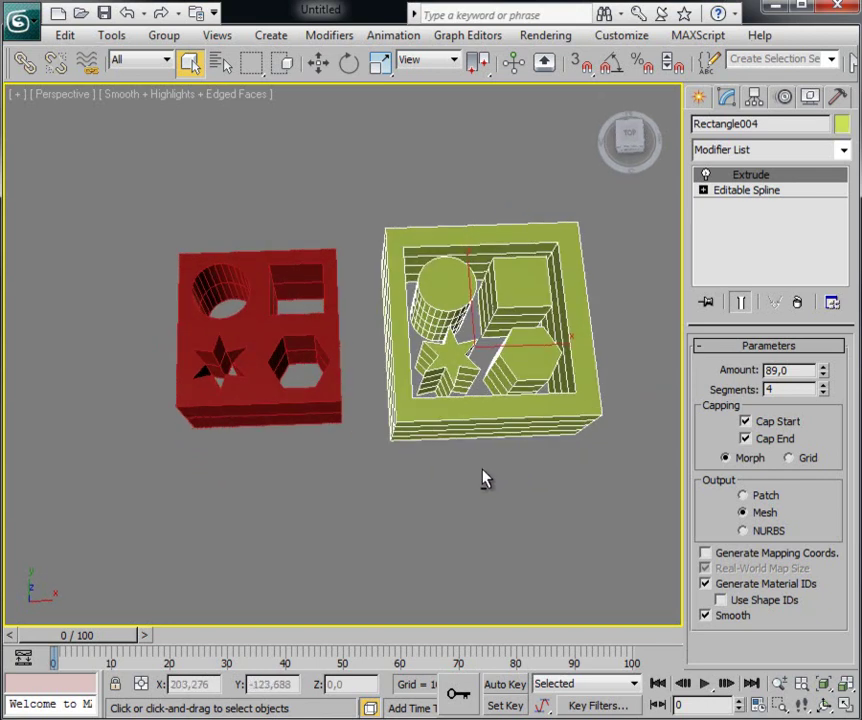
Change the red plate's object colour to blue, then deselect and view from higher up.
left_click(304, 342)
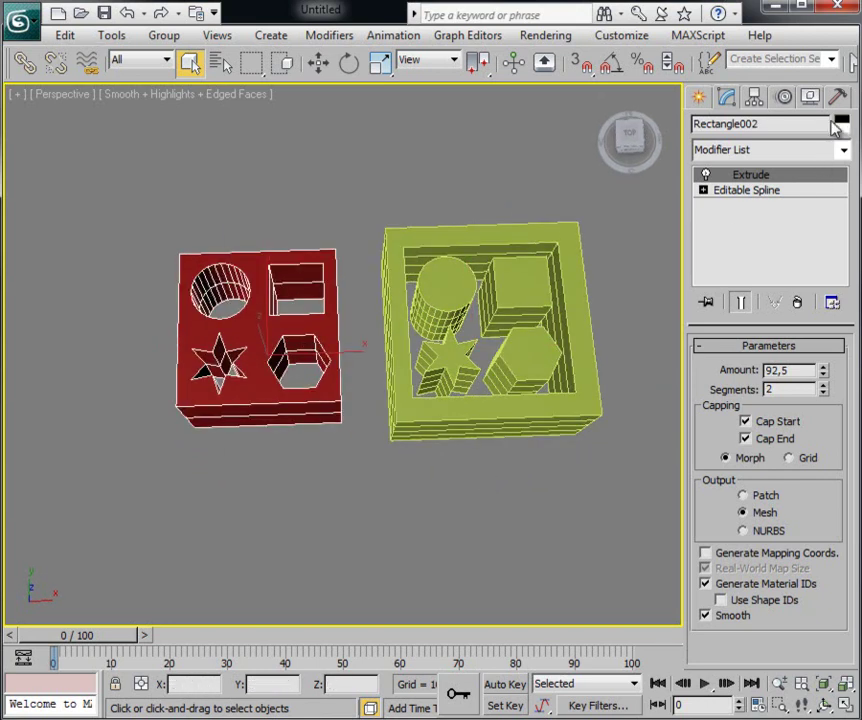
left_click(841, 123)
left_click(463, 337)
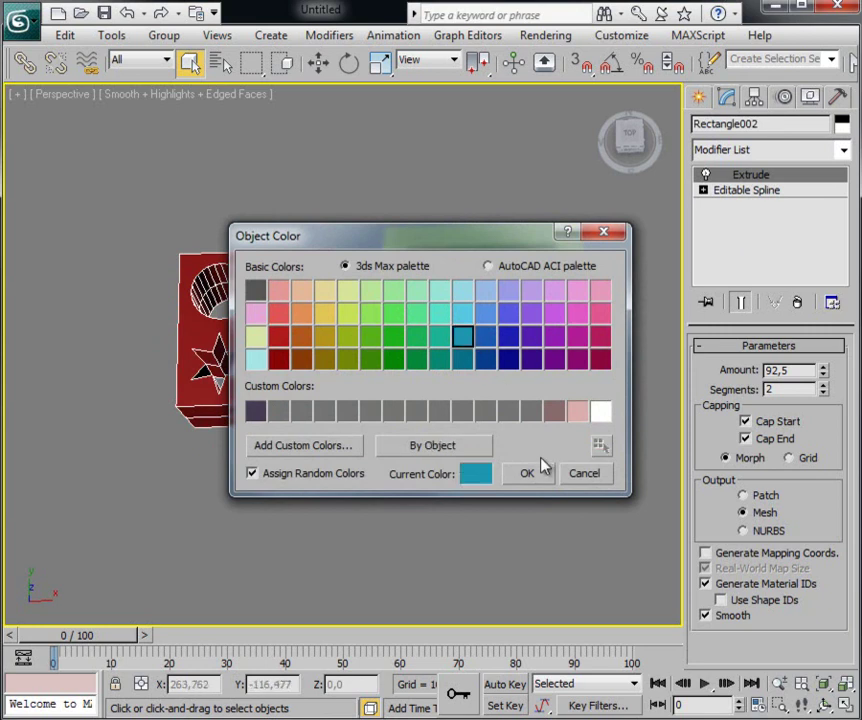
left_click(485, 340)
left_click(527, 474)
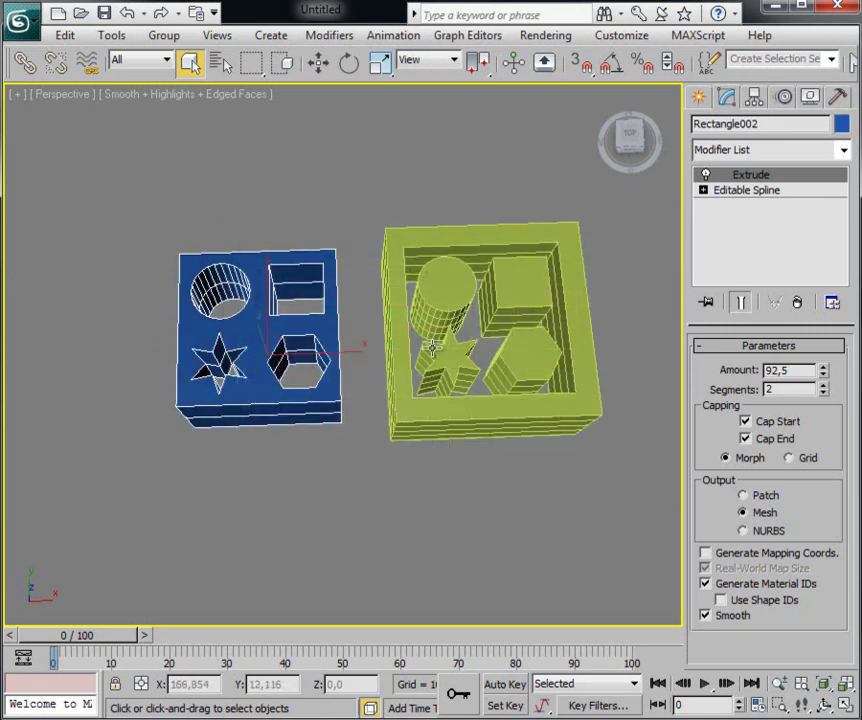
left_click(406, 234)
middle_click_drag(406, 234, 410, 335, "alt")
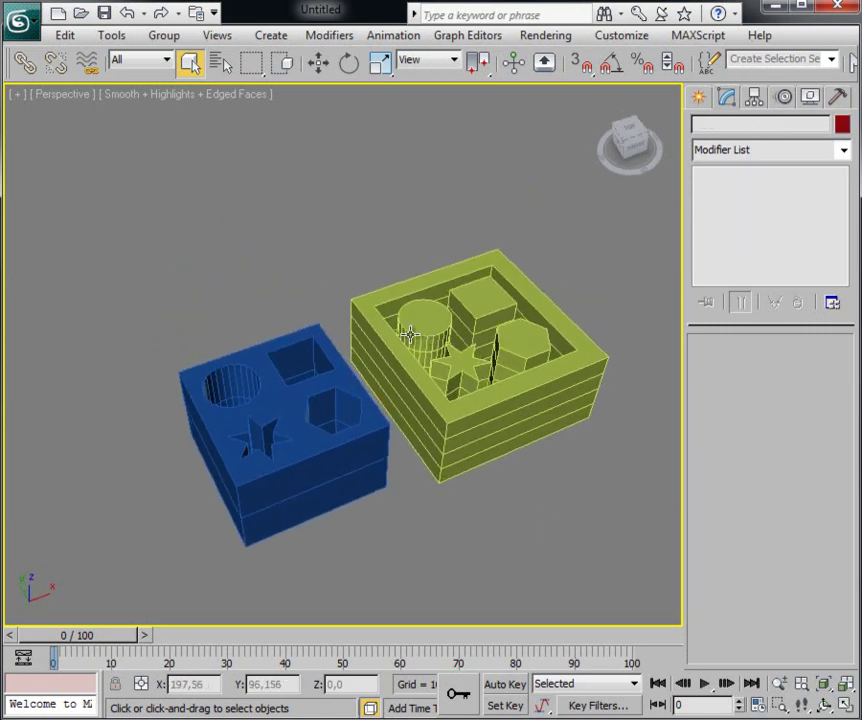
left_click(240, 95)
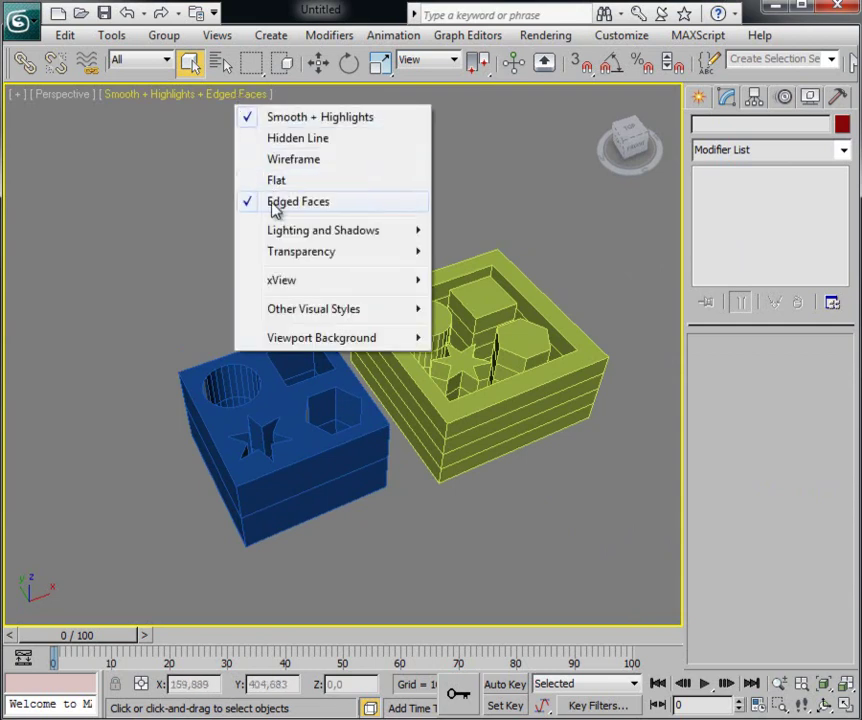
left_click(274, 205)
left_click(188, 96)
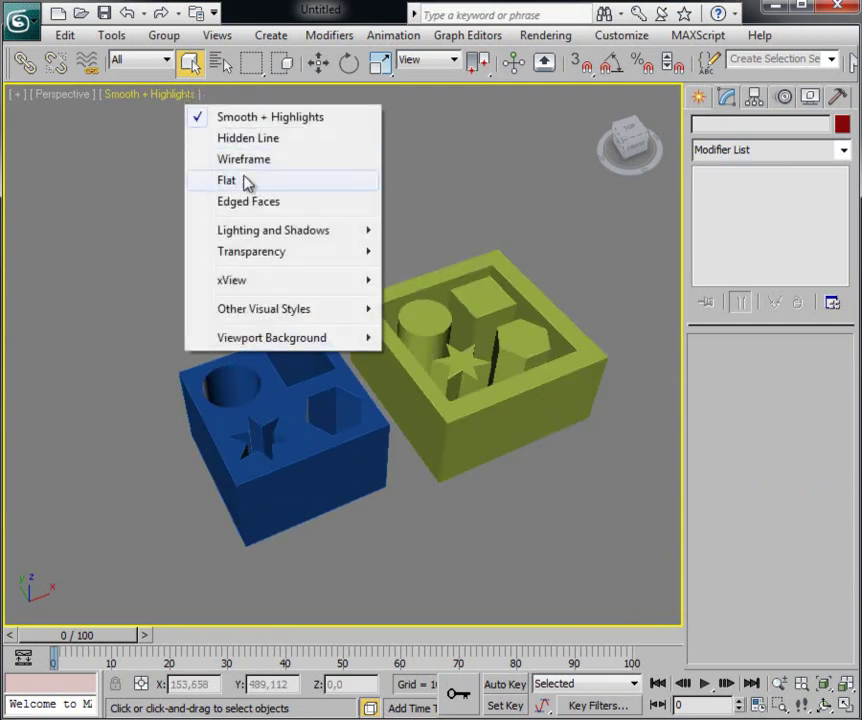
left_click(270, 212)
mouse_move(331, 238)
middle_mouse_down()
mouse_move(431, 310)
mouse_move(405, 288)
middle_mouse_up()
scroll(405, 288, "down", 2)
key("alt+w")
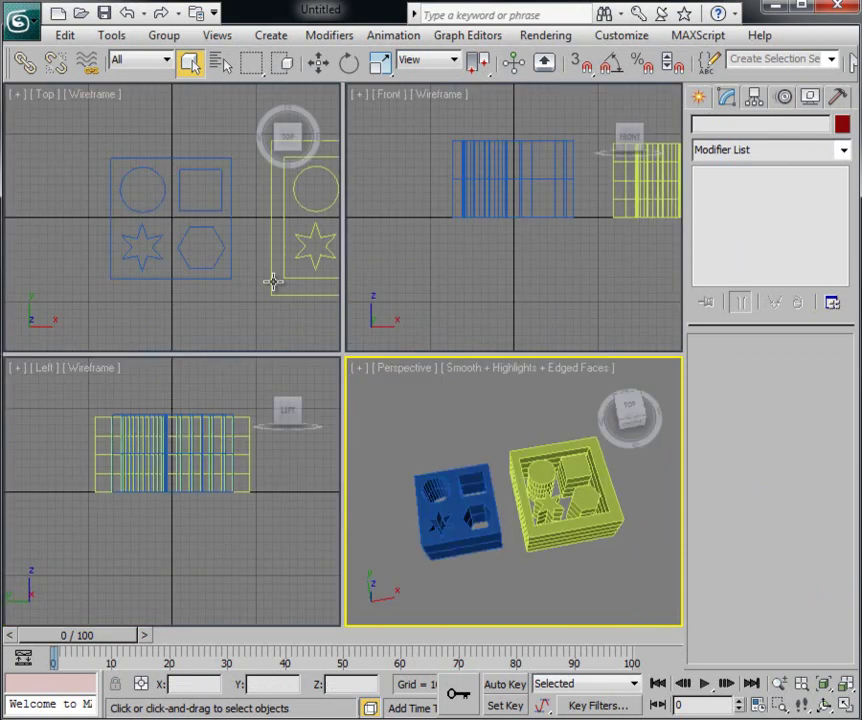
middle_click_drag(271, 283, 192, 281)
scroll(193, 281, "down", 2)
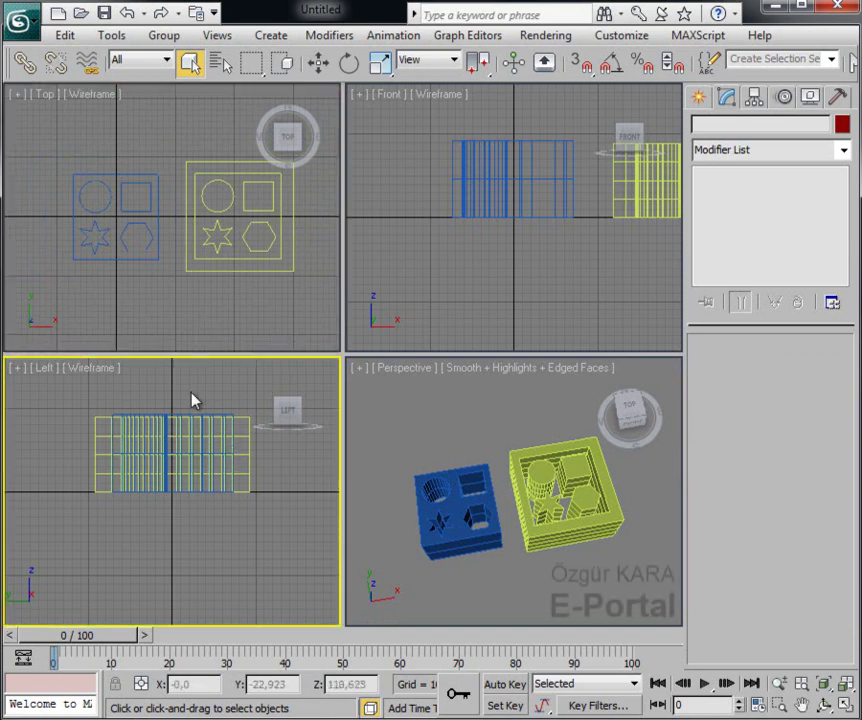
middle_click_drag(192, 400, 188, 433)
mouse_move(523, 215)
middle_mouse_down()
mouse_move(481, 238)
mouse_move(445, 229)
middle_mouse_up()
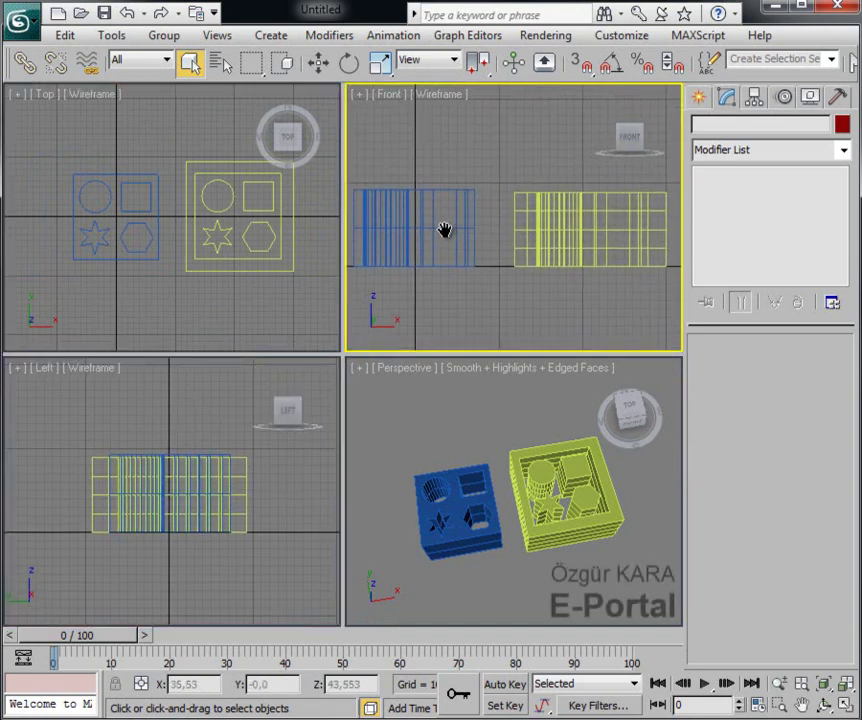
key("alt+w")
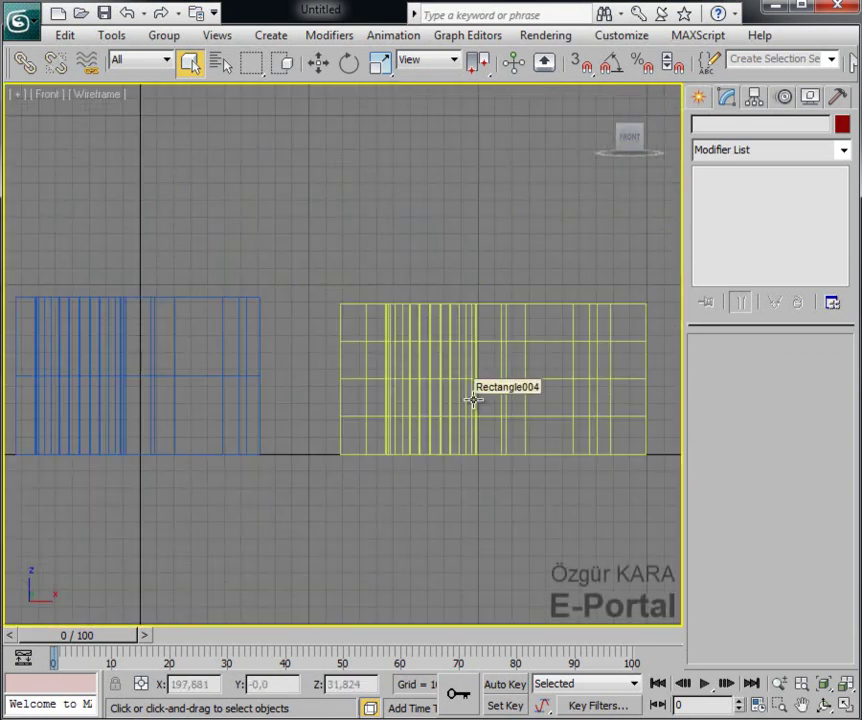
key("alt+w")
left_click(474, 410)
key("alt+w")
mouse_move(466, 397)
middle_mouse_down("alt")
mouse_move(456, 421)
mouse_move(454, 319)
mouse_move(601, 298)
mouse_move(551, 340)
middle_mouse_up("alt")
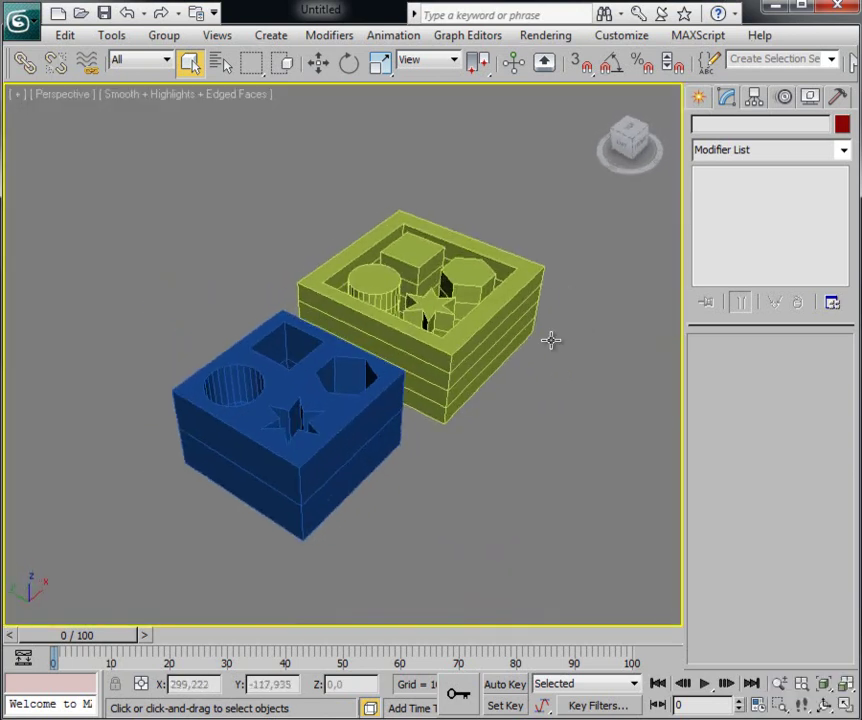